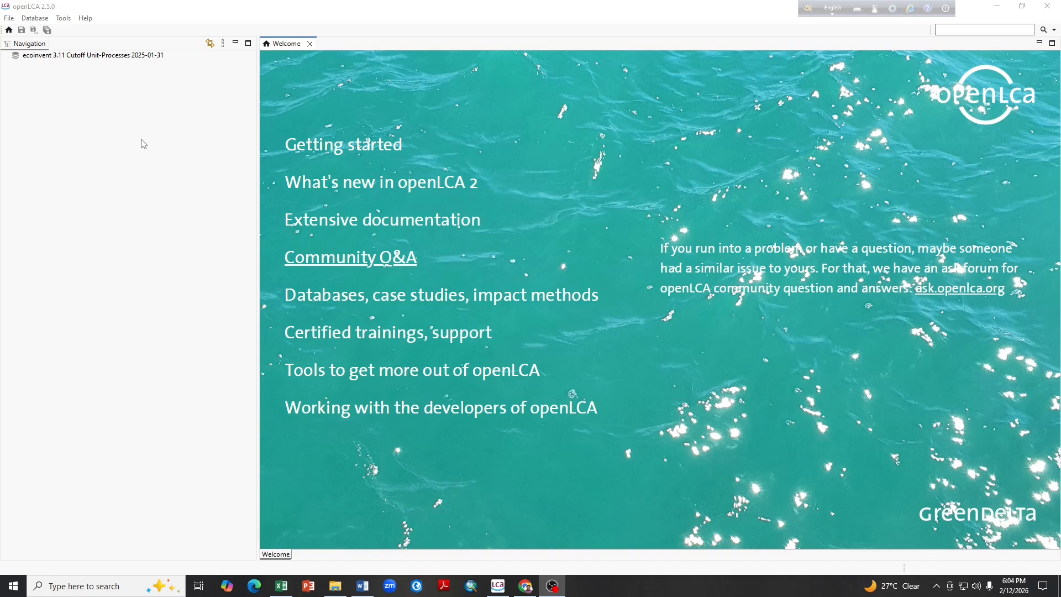
right_click(213, 69)
mouse_move(257, 73)
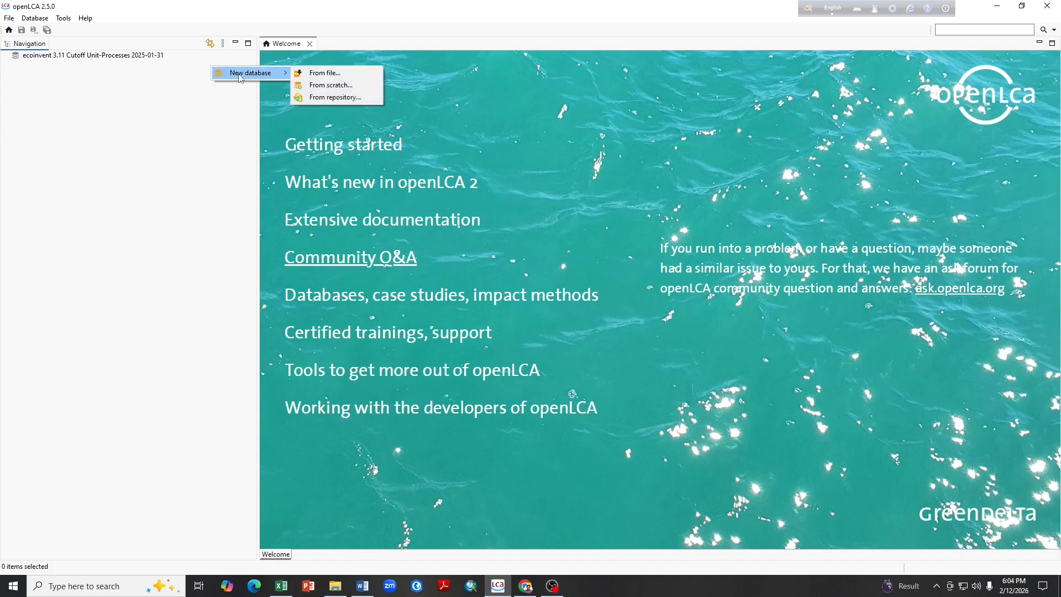
left_click(330, 72)
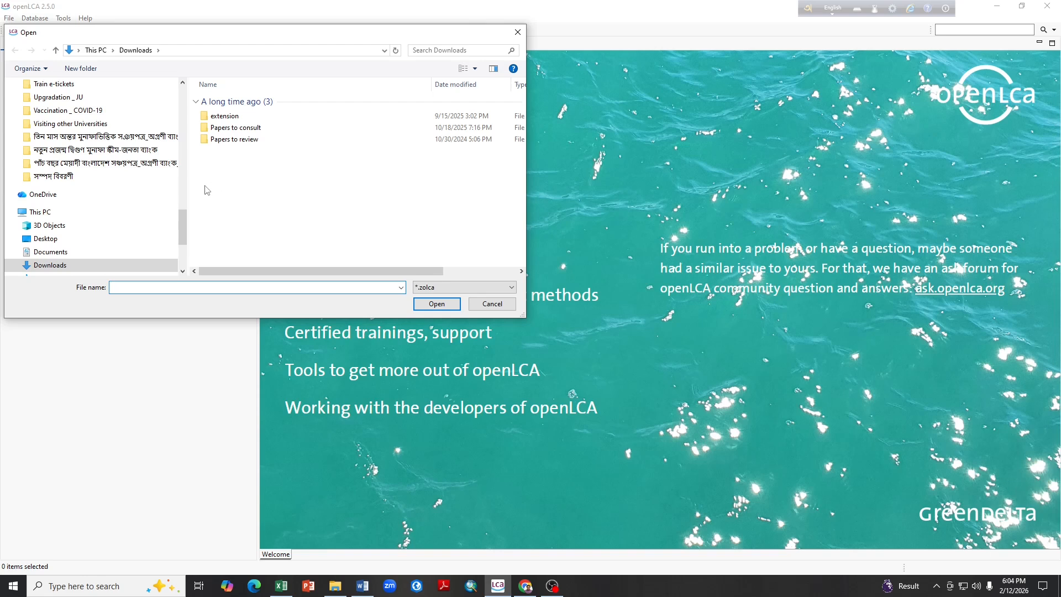
left_click_drag(180, 222, 179, 258)
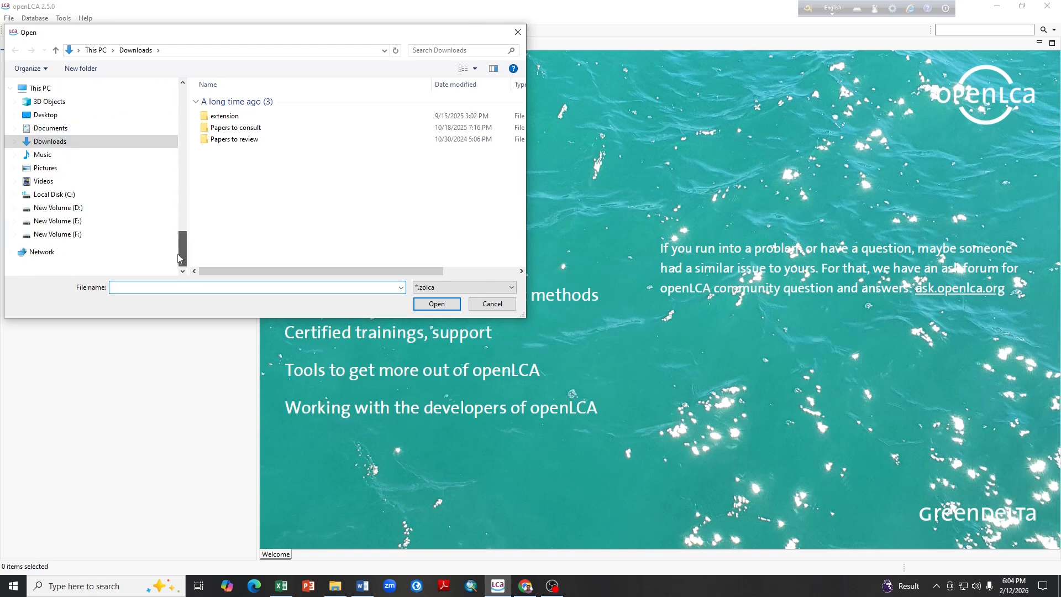
left_click(70, 224)
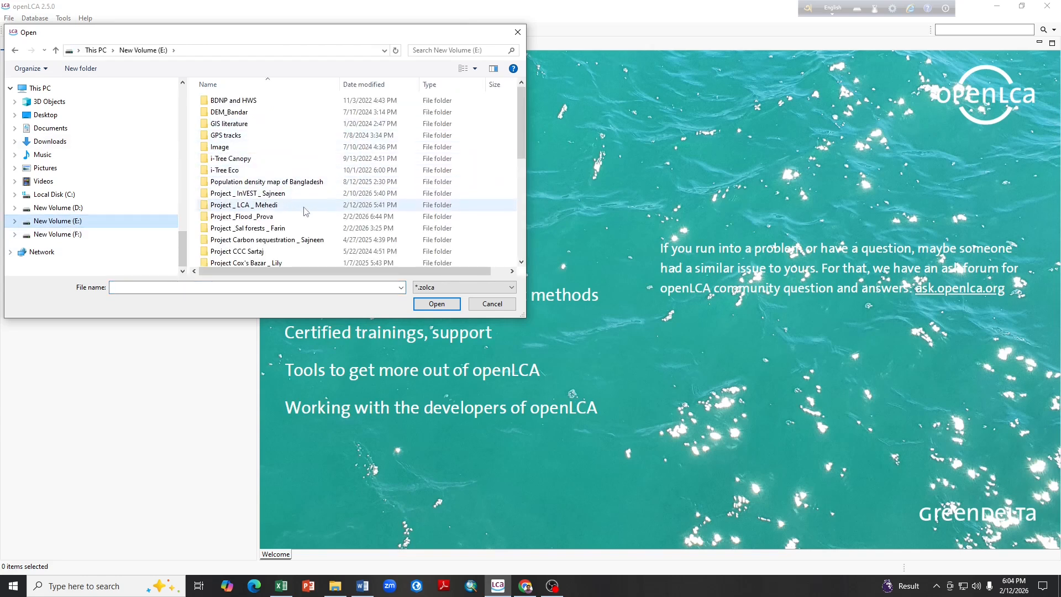
double_click(271, 205)
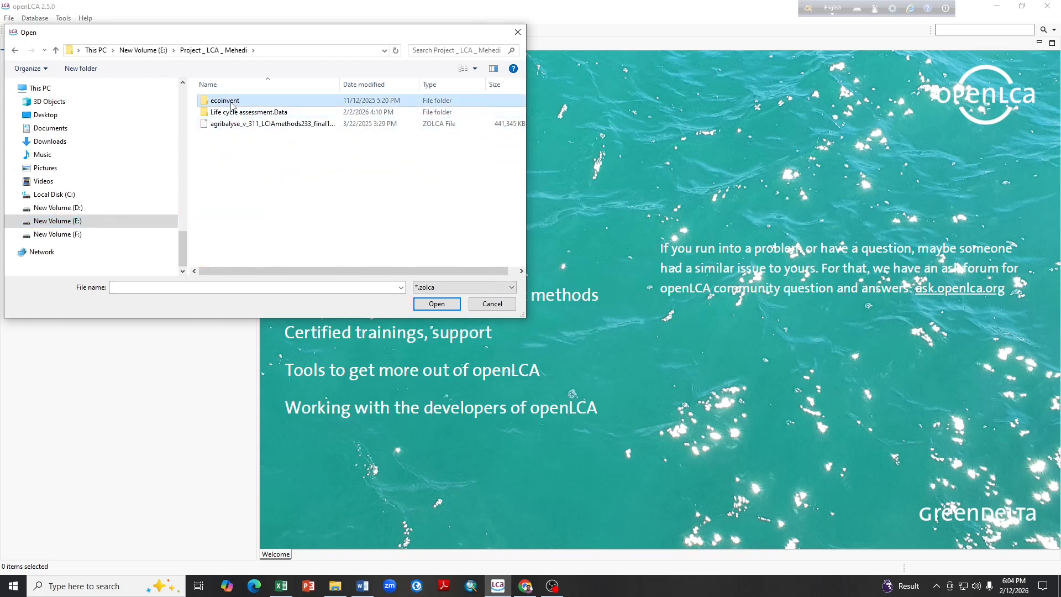
double_click(232, 100)
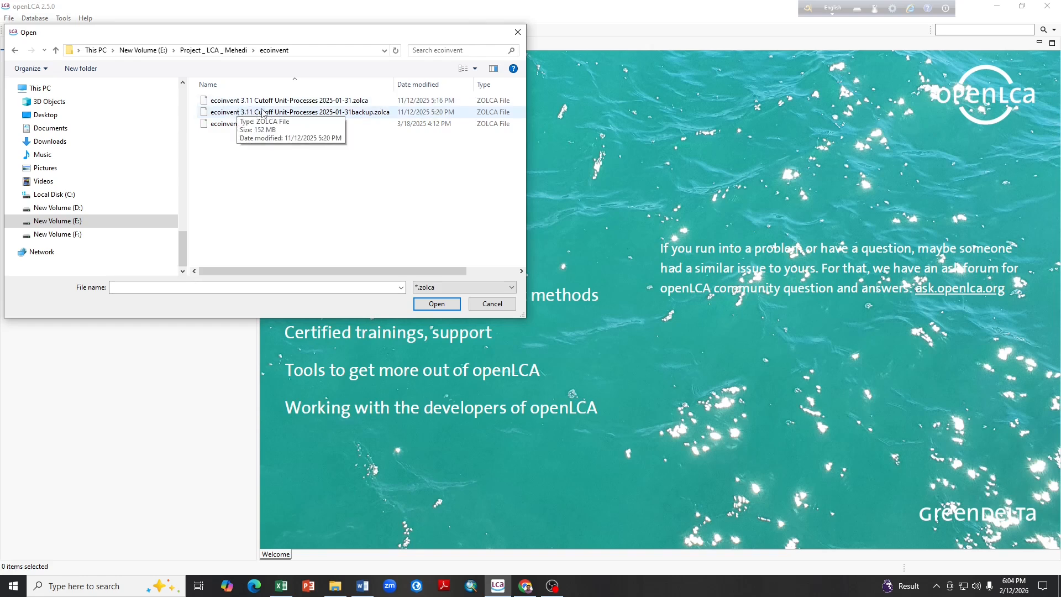
left_click(337, 100)
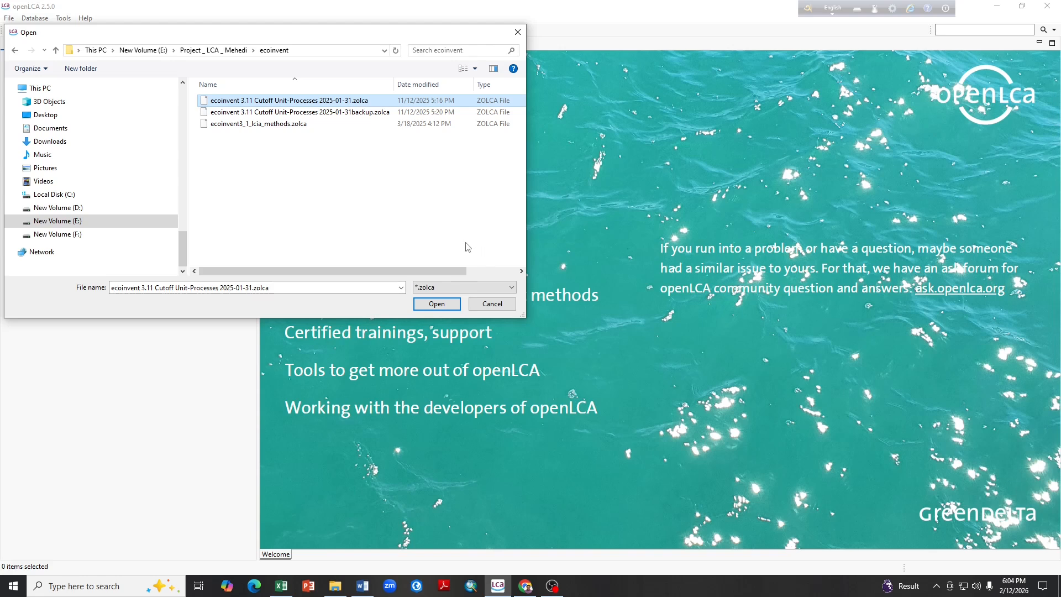
left_click(492, 304)
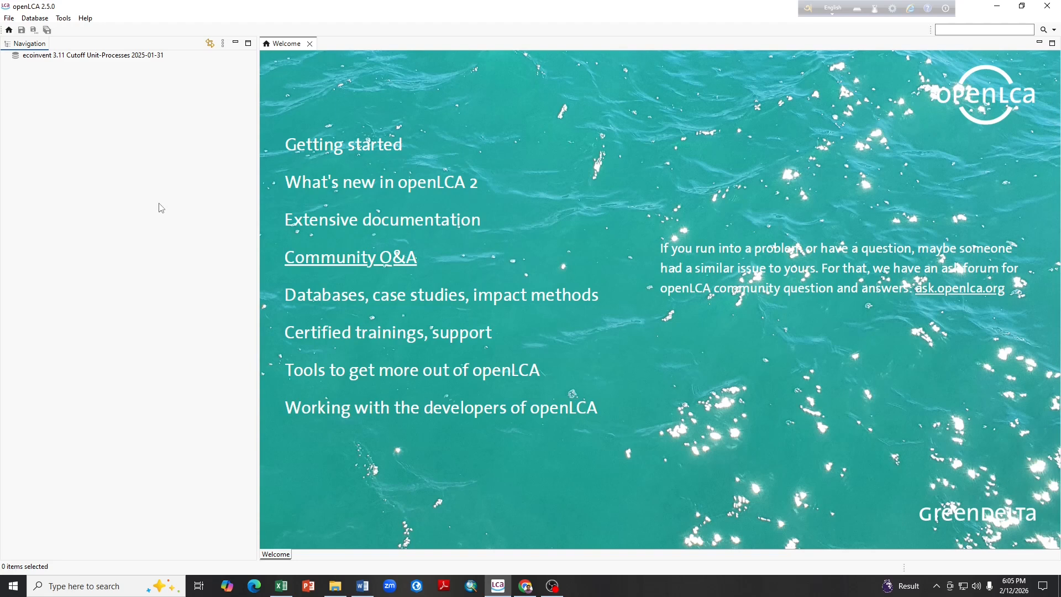
Switch to Chrome and view the openLCA Nexus website from the search results, then return to openLCA
left_click(526, 587)
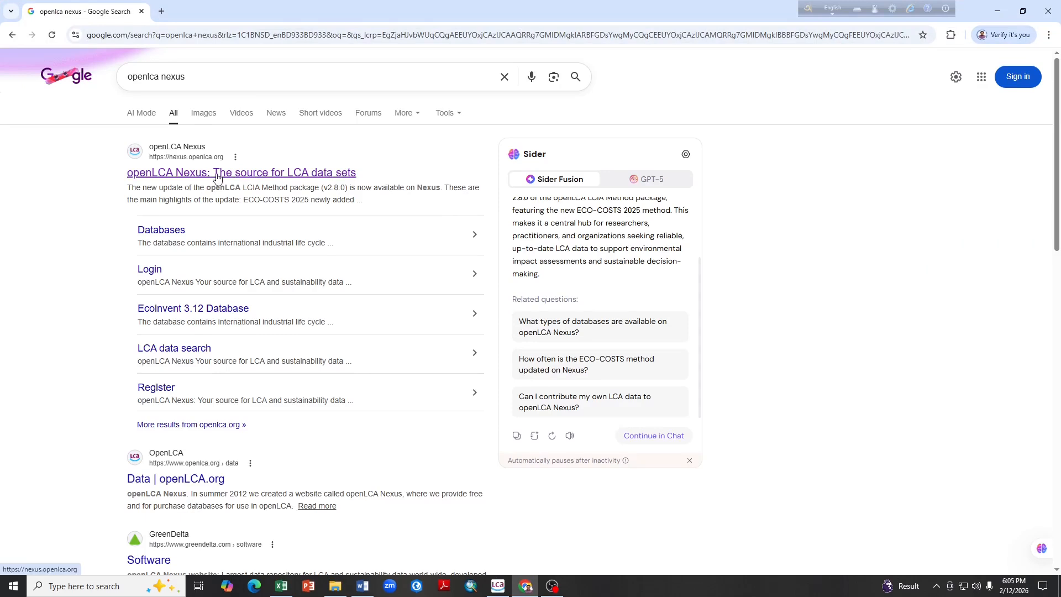
left_click(217, 174)
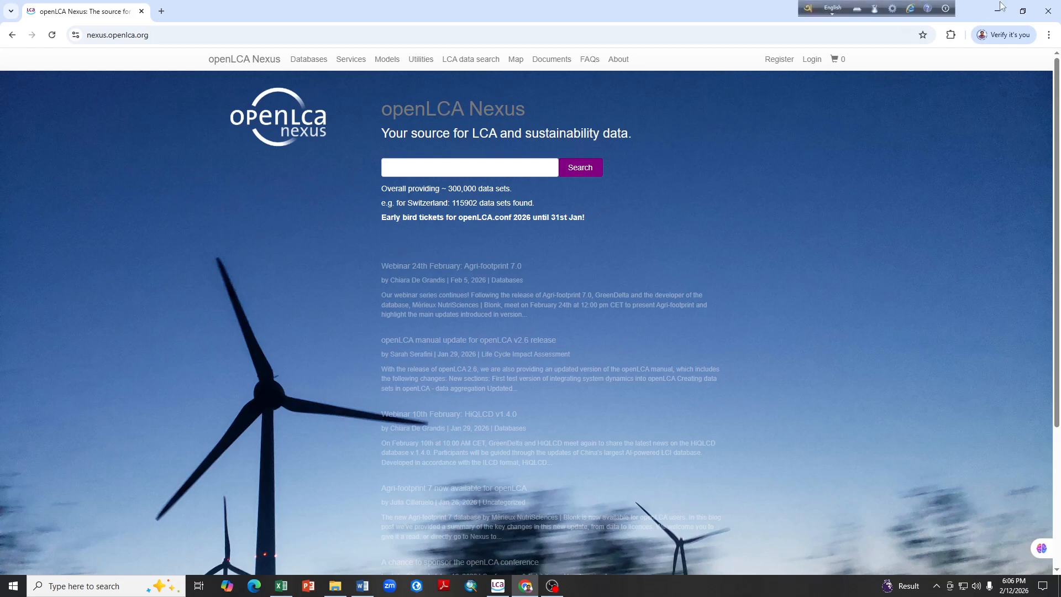
left_click(990, 15)
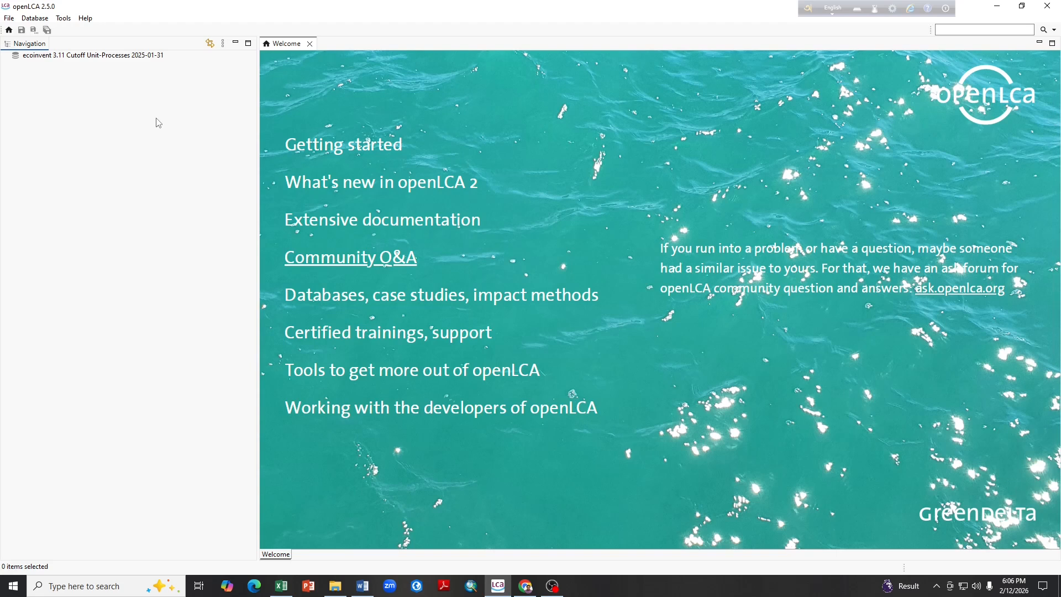
Open the ecoinvent 3.11 Cutoff Unit-Processes 2025-01-31 database and expand its flows, processes and product systems
double_click(59, 55)
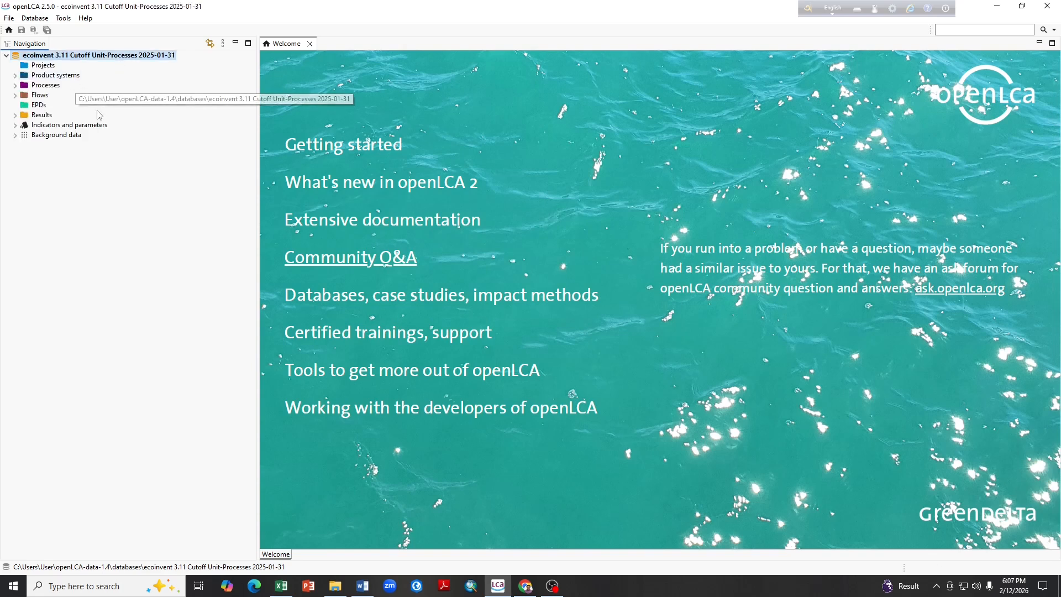
left_click(15, 95)
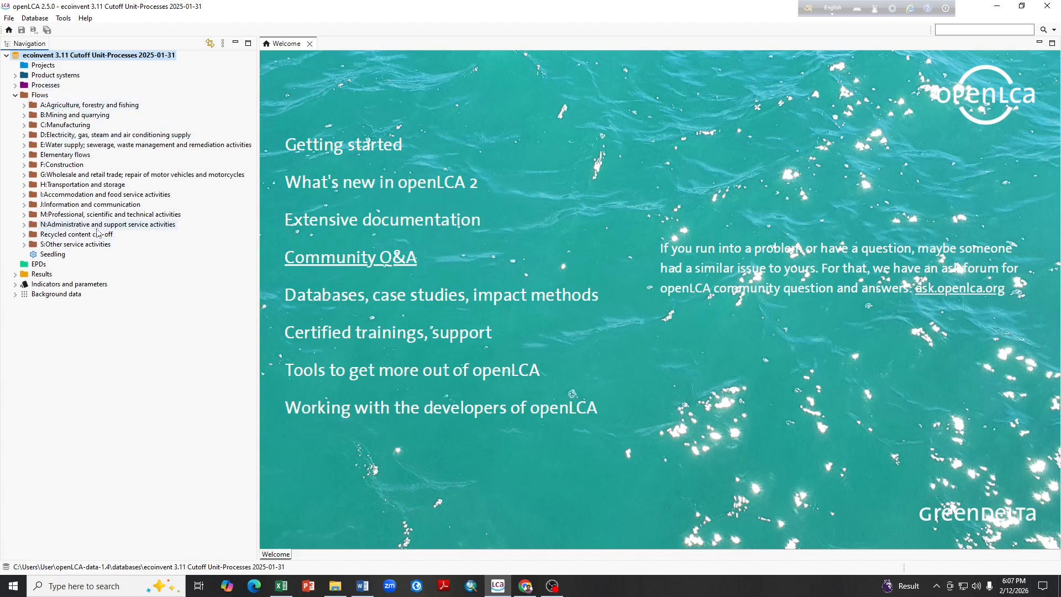
left_click(15, 86)
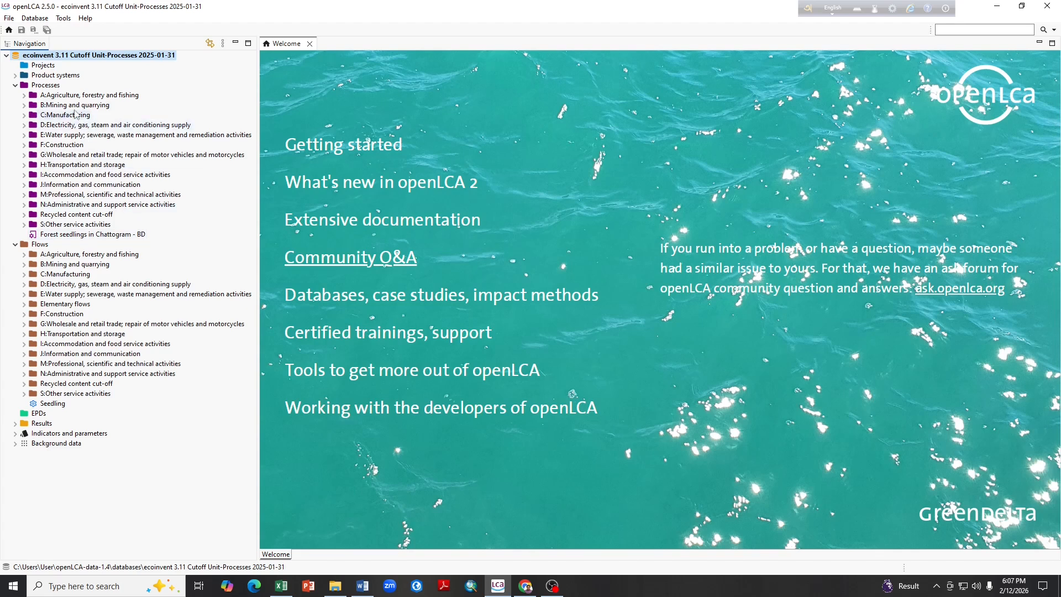
left_click(15, 76)
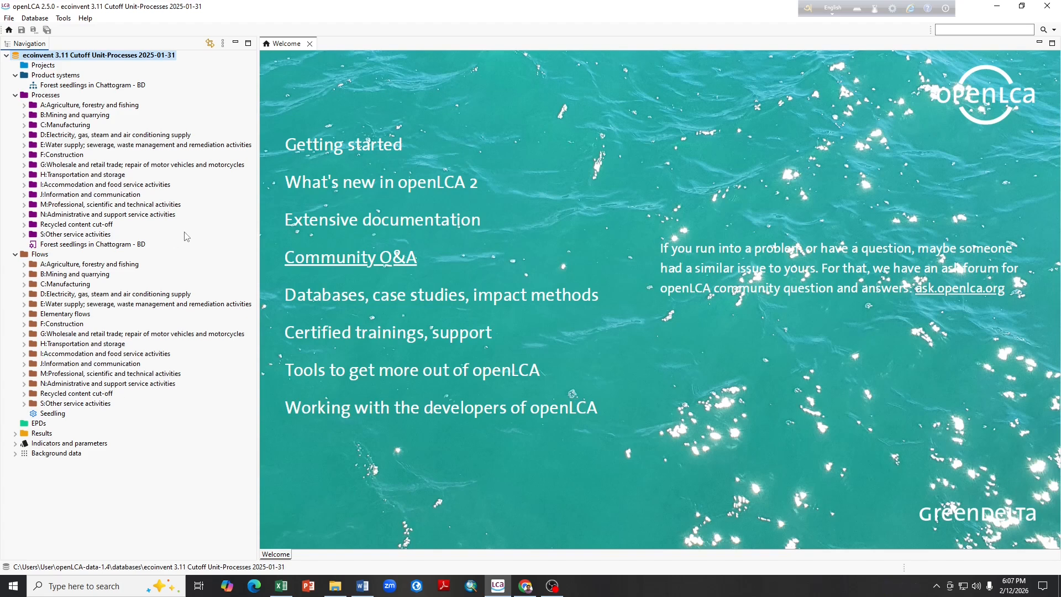
Create a new product flow named seedling1 with Number as its reference flow property
right_click(43, 258)
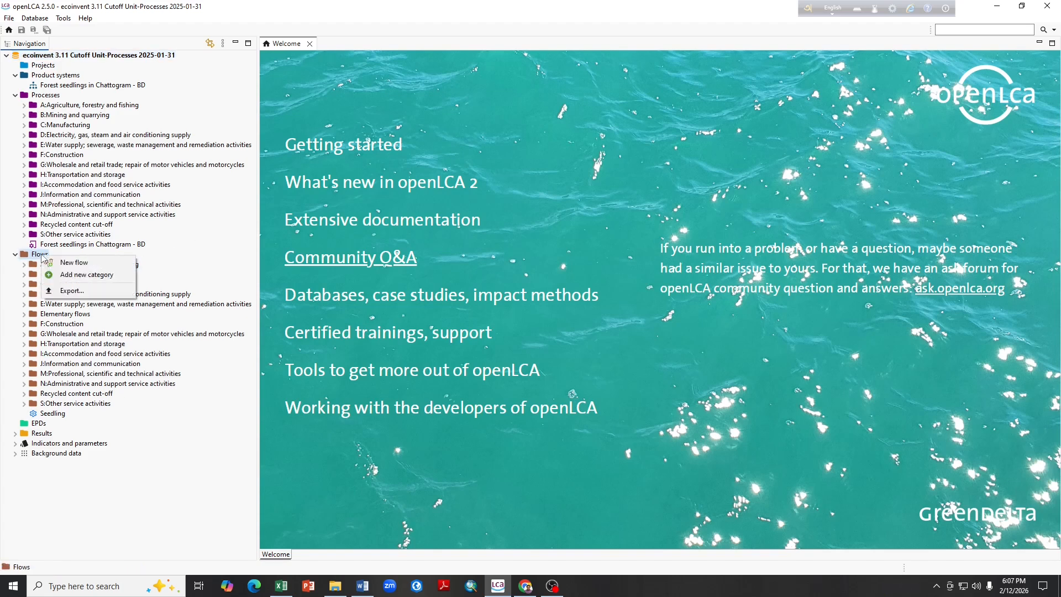
left_click(74, 263)
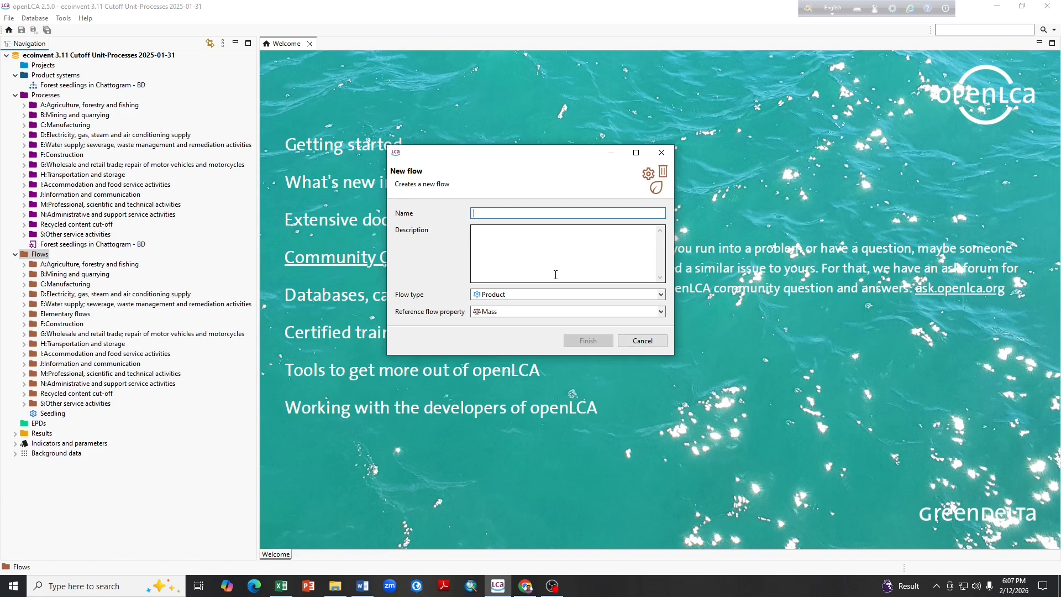
type("seedling1")
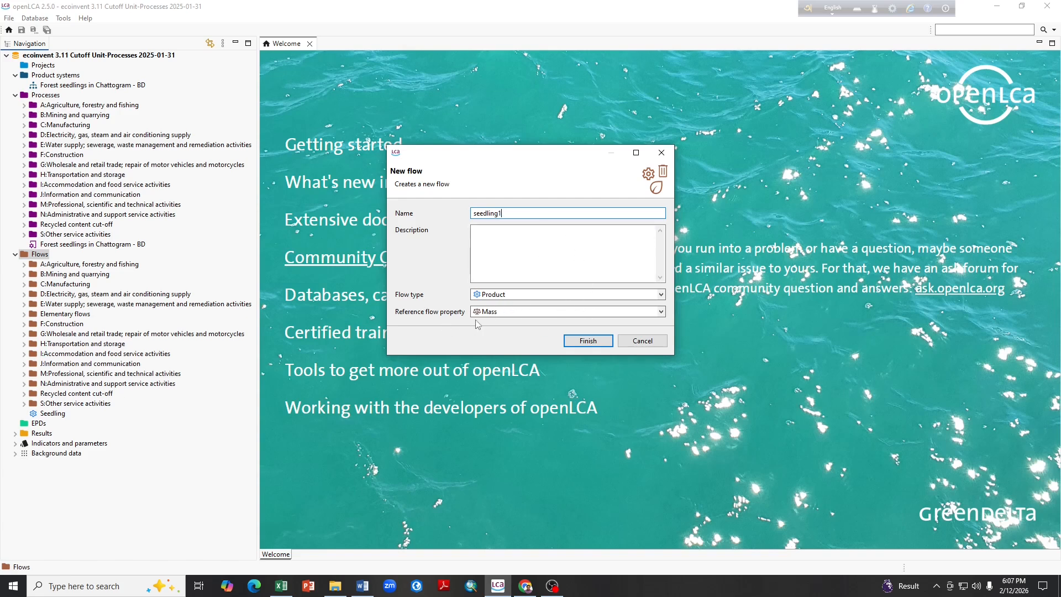
left_click(661, 312)
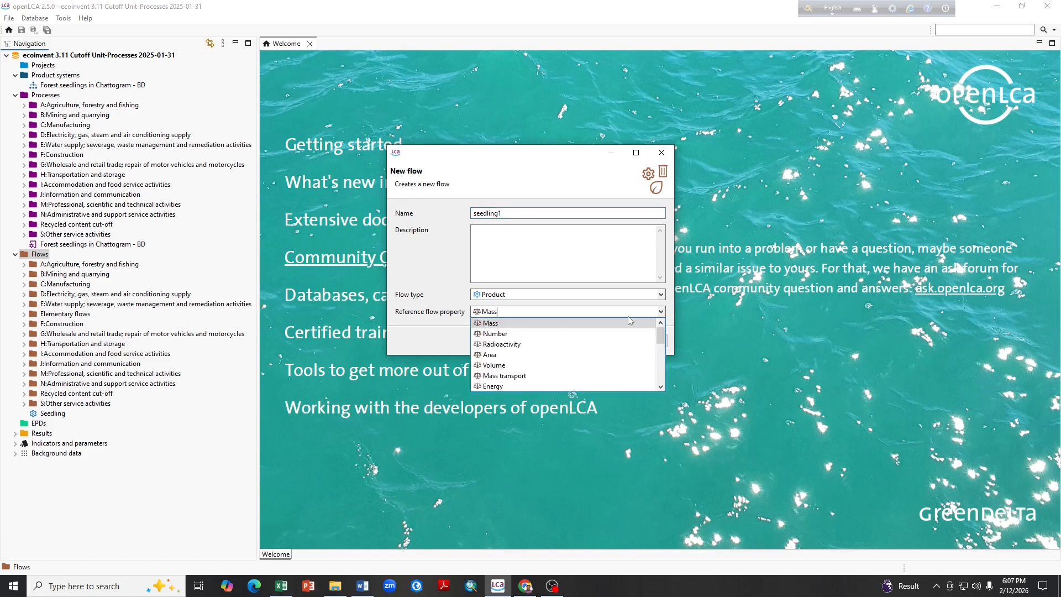
left_click(505, 335)
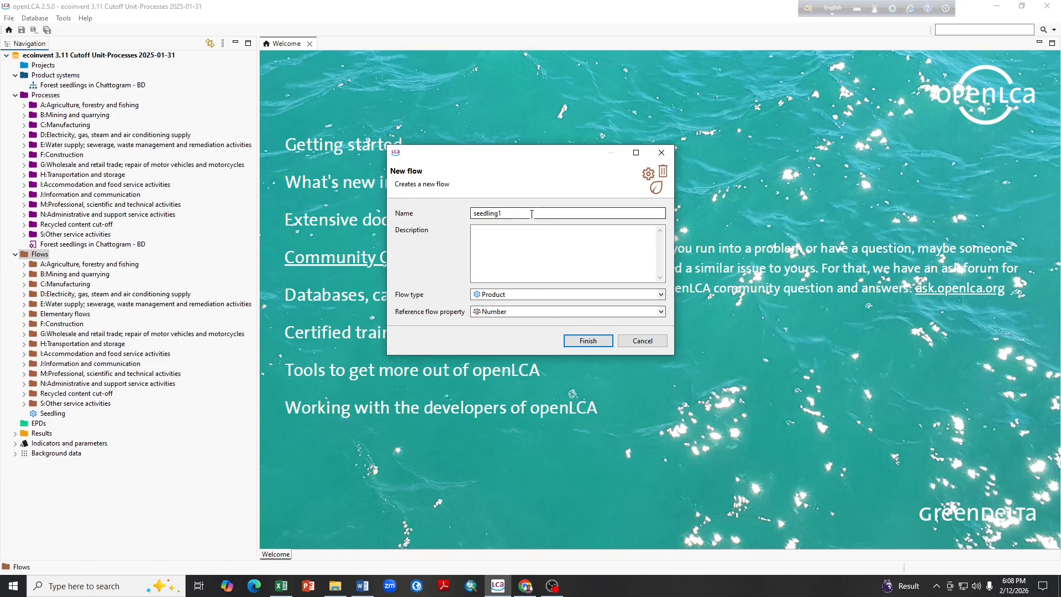
left_click(590, 343)
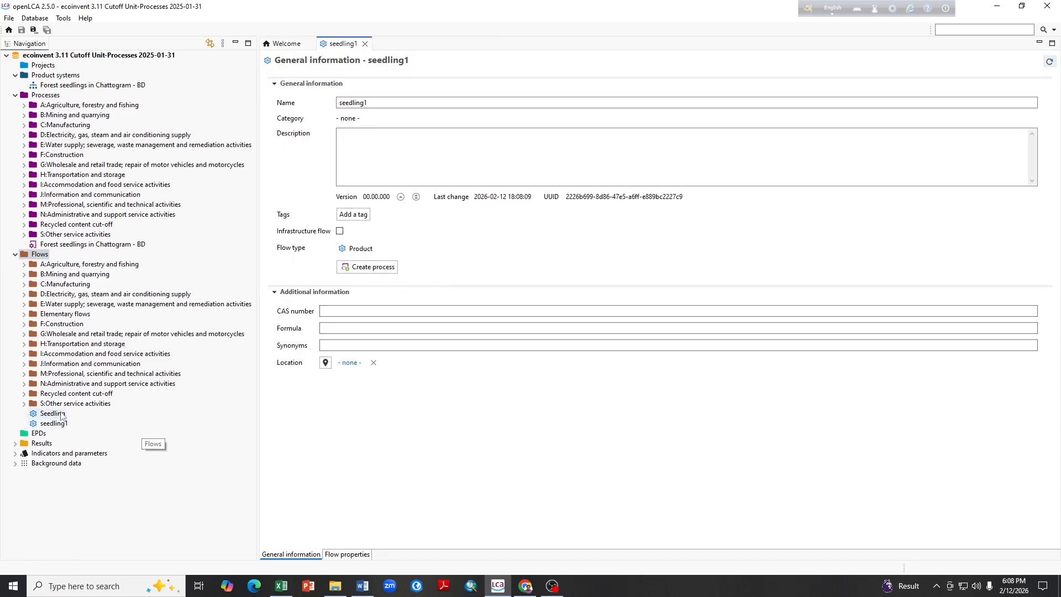
Set the location of the seedling1 flow to Bangladesh - BD
left_click(326, 363)
type("BD")
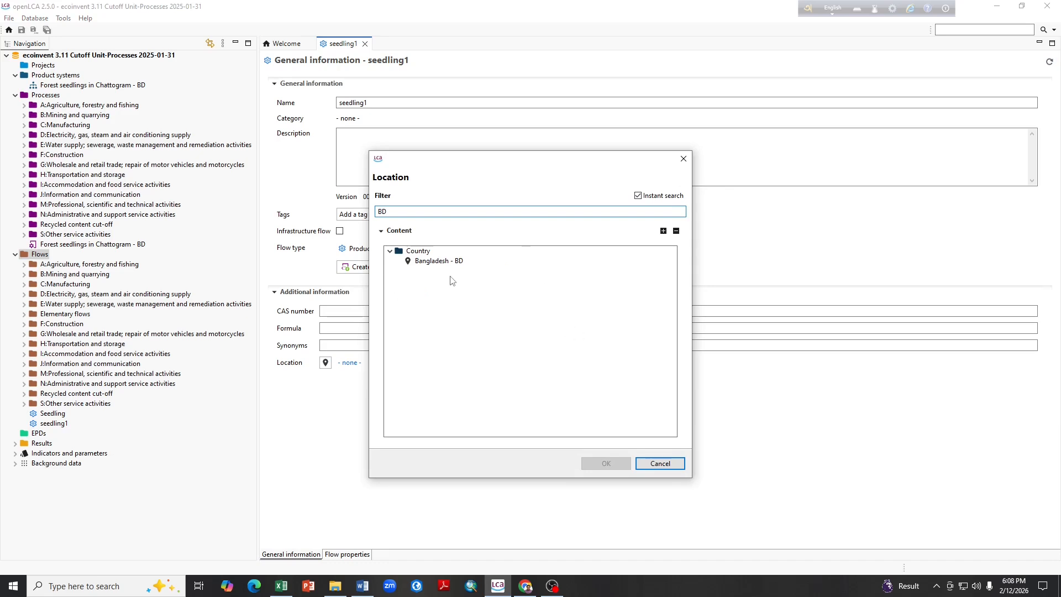
double_click(445, 261)
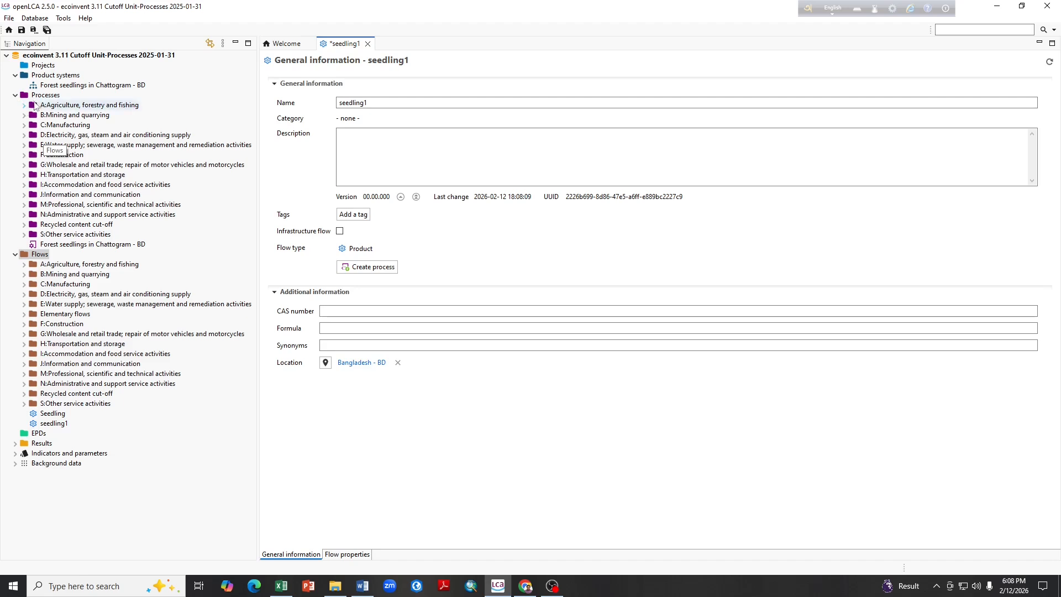
Create a new process named tree seedlings with the seedling1 flow as its quantitative reference
right_click(41, 98)
left_click(75, 104)
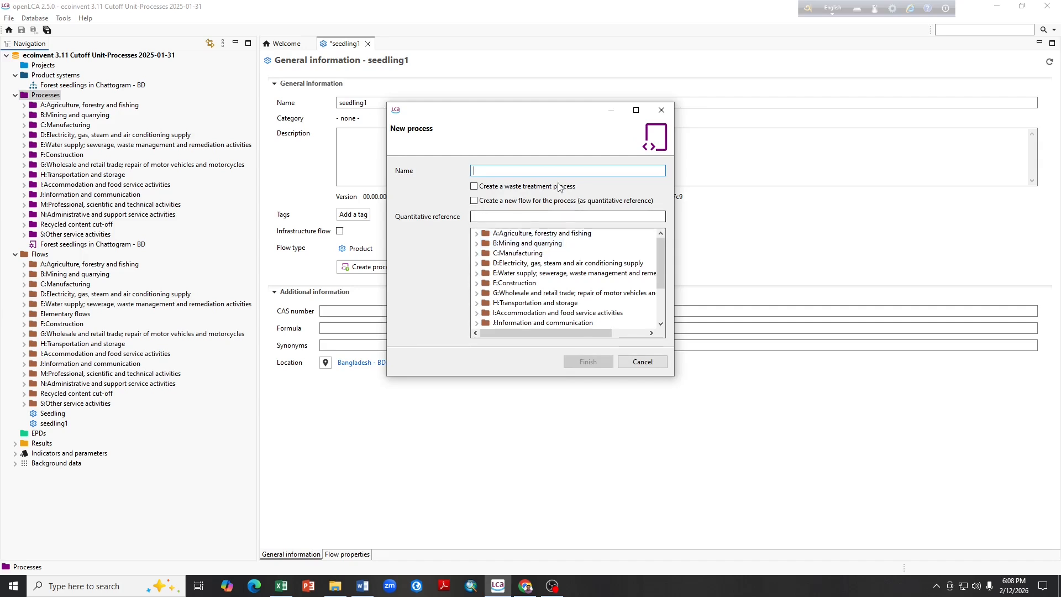
type("tr")
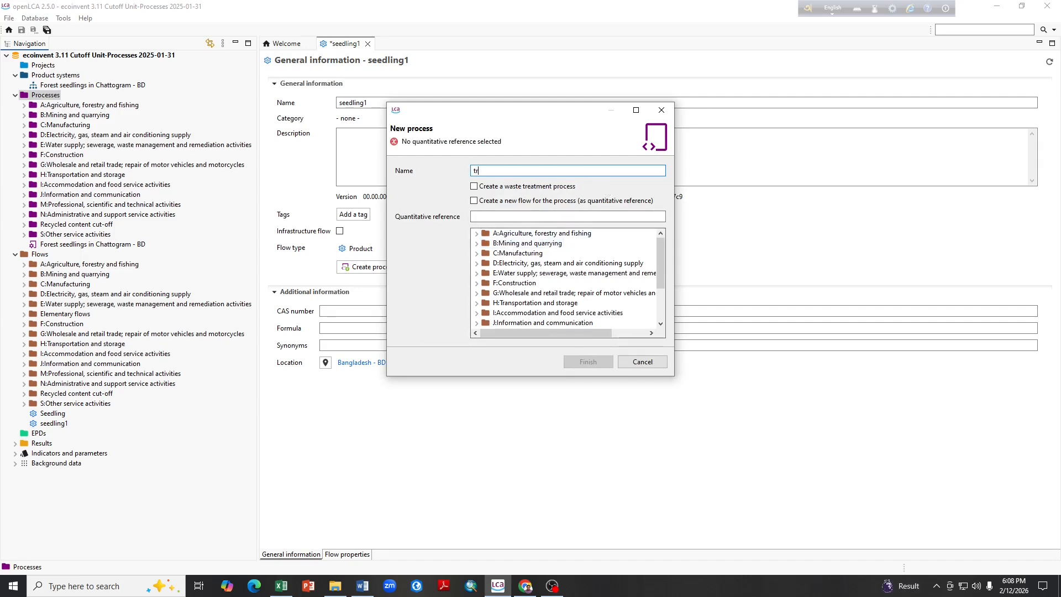
type("ee seedlings")
left_click_drag(661, 249, 663, 297)
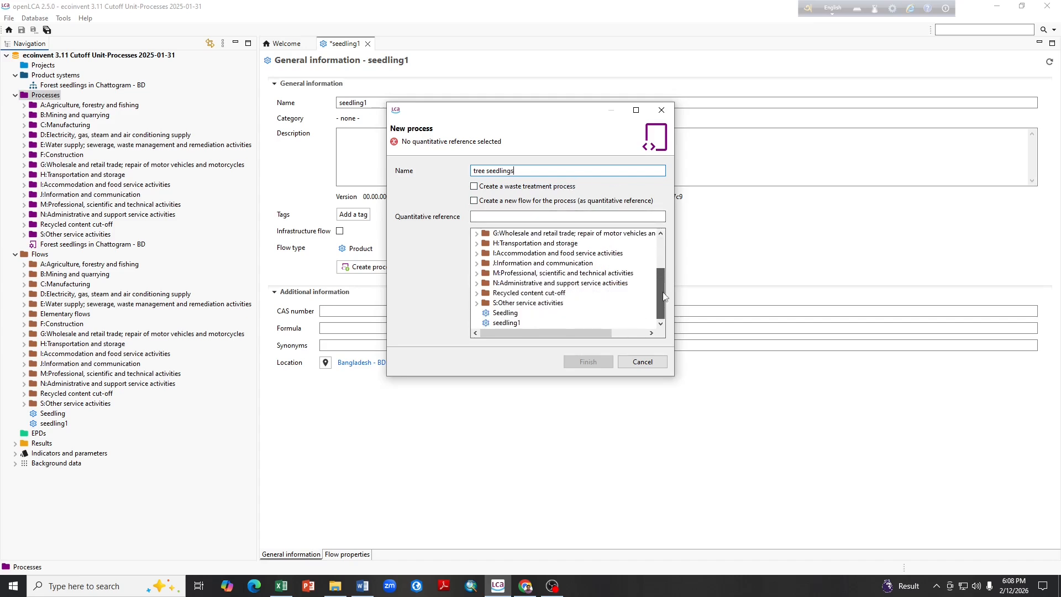
left_click(506, 323)
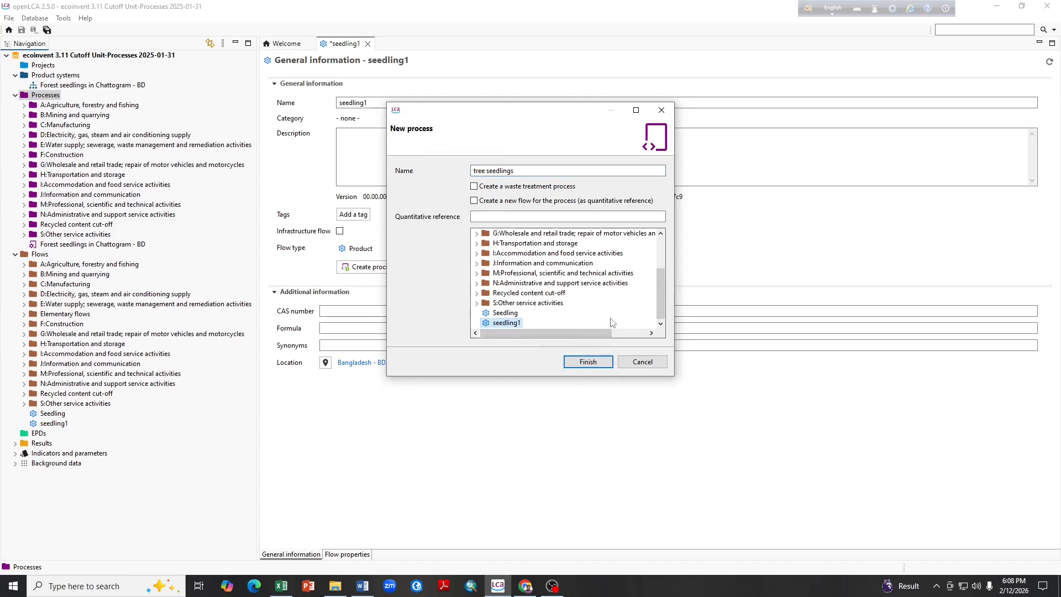
left_click(588, 361)
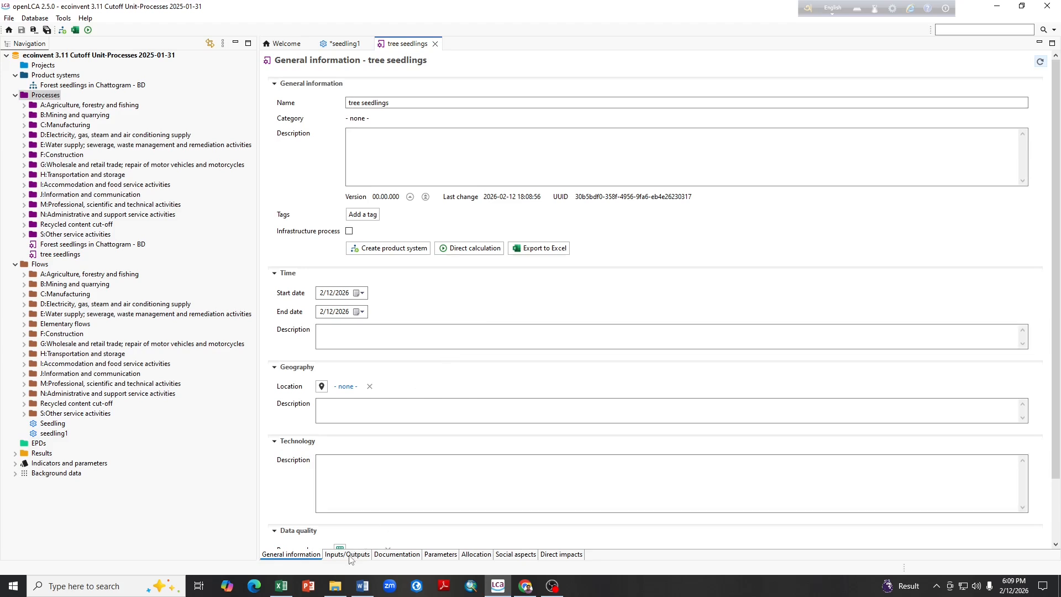
Set the location of the tree seedlings process to Bangladesh - BD and open its inputs and outputs
left_click(323, 389)
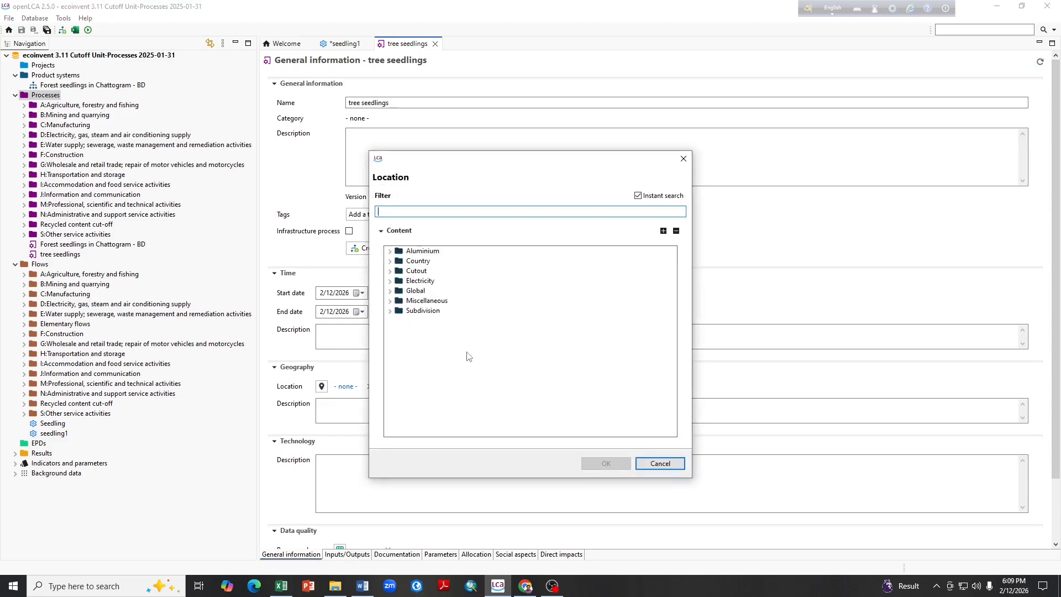
type("BD")
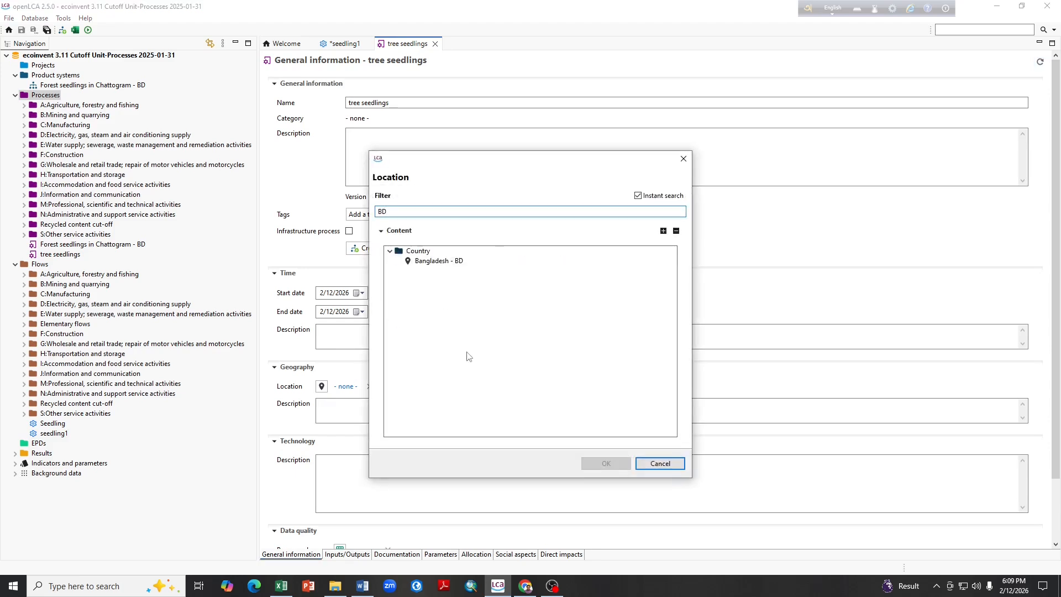
double_click(427, 261)
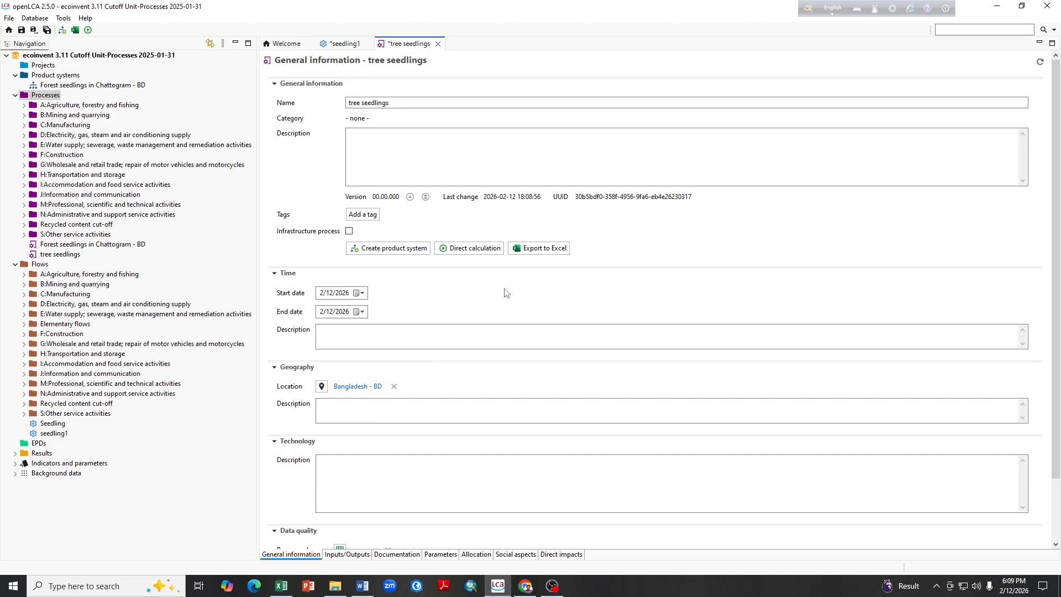
left_click(347, 554)
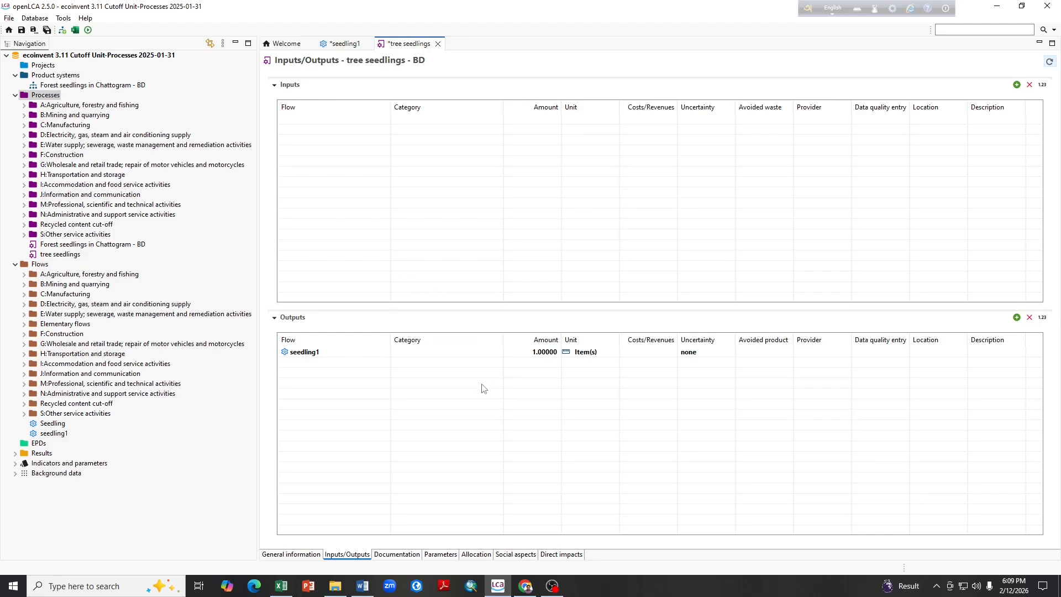
Switch to the Flow details document in Word and review the flow names, nursery names, units, comments and references in its table
left_click(362, 590)
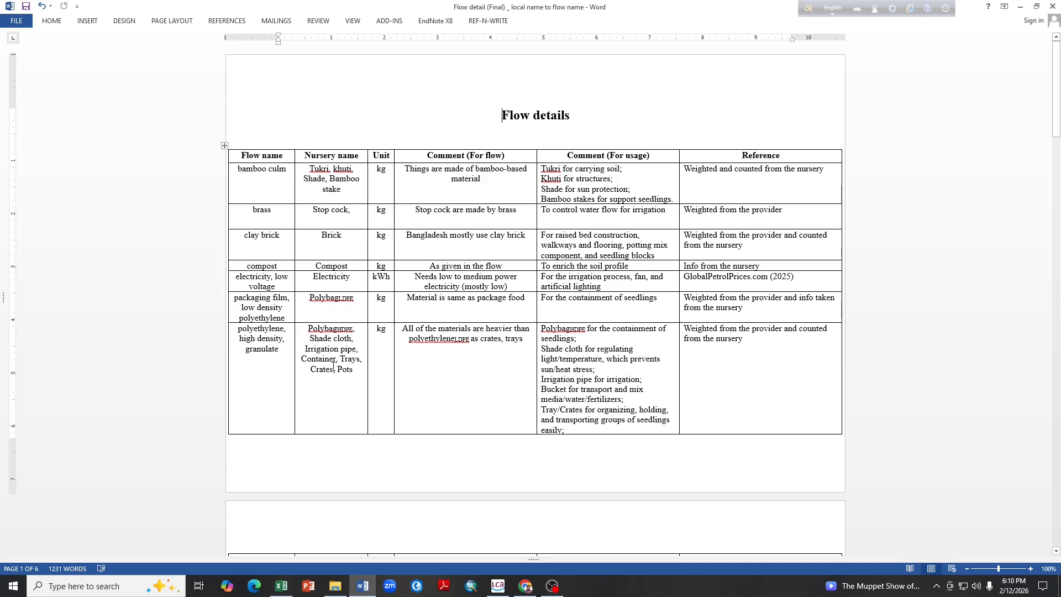
scroll(332, 365, "down", 10)
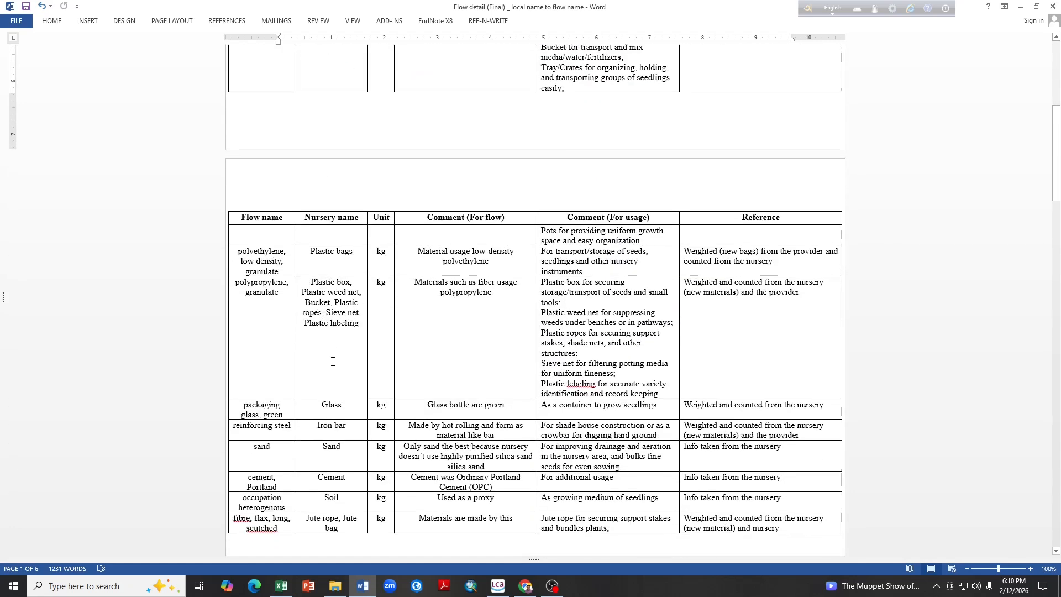
scroll(333, 357, "down", 4)
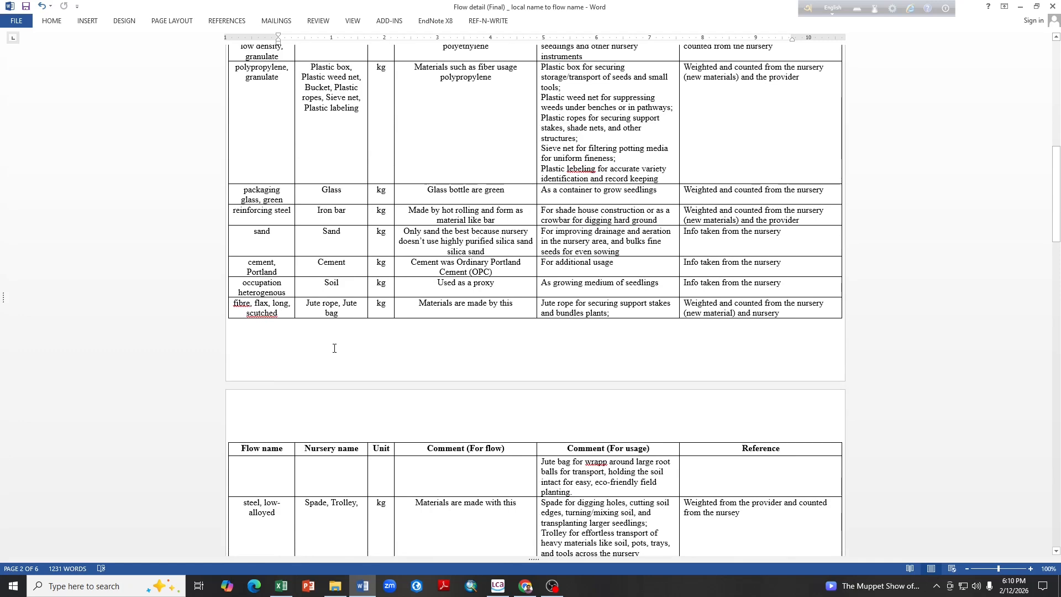
scroll(335, 348, "up", 12)
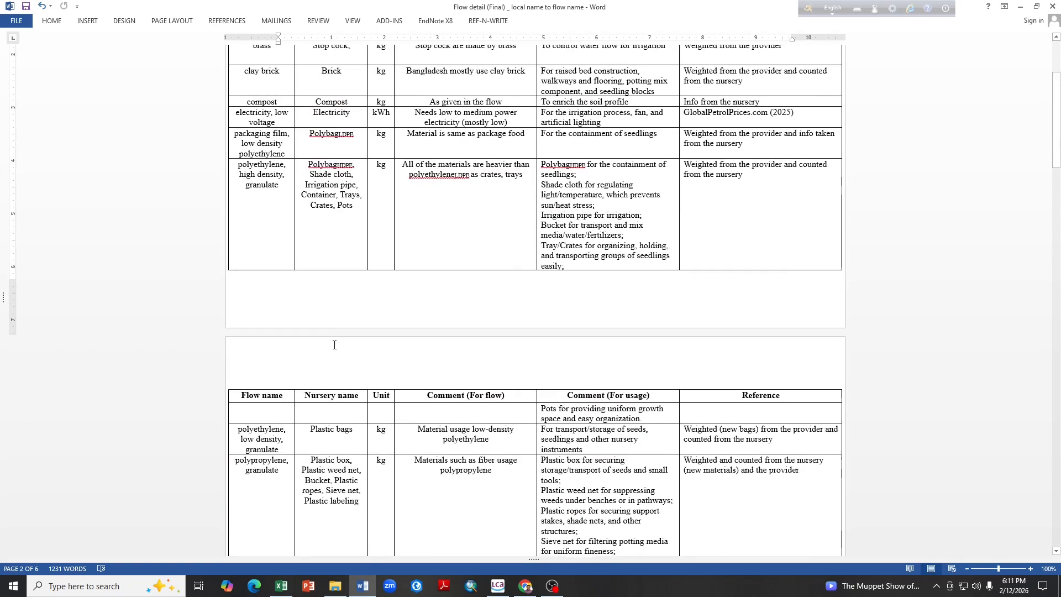
scroll(334, 342, "down", 15)
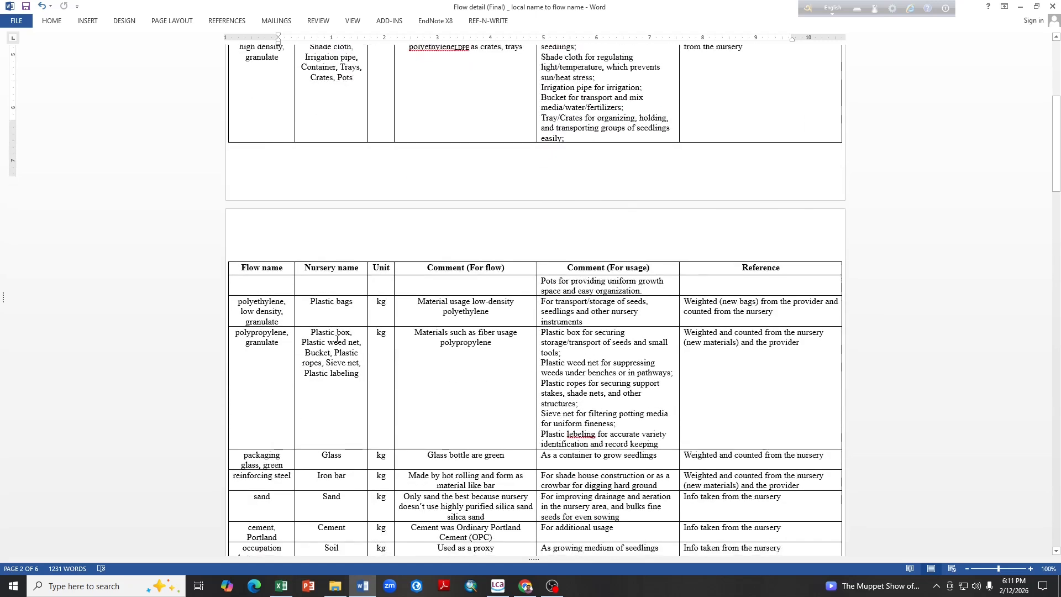
scroll(339, 339, "down", 15)
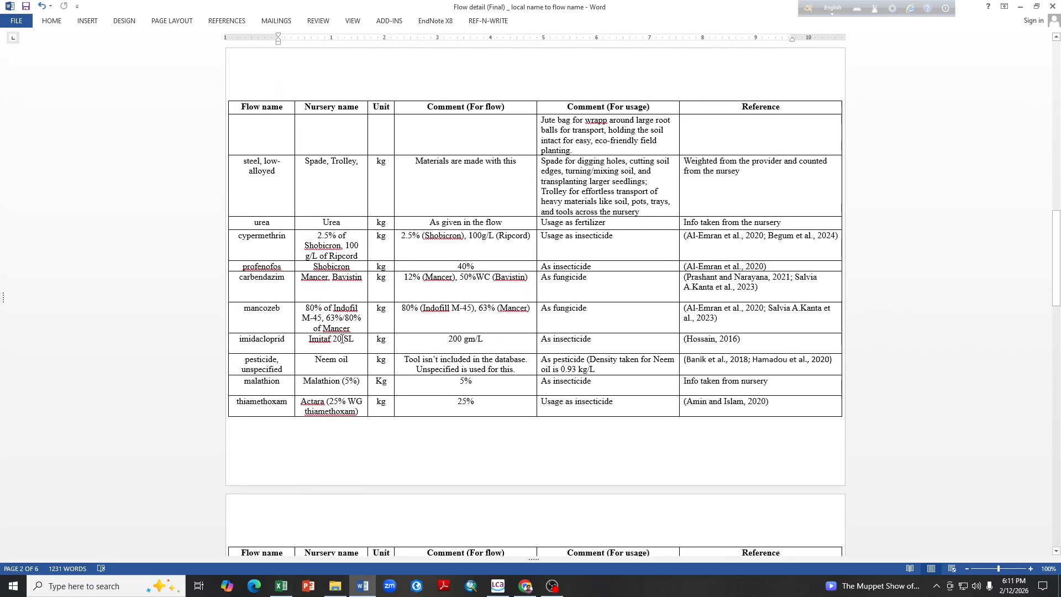
scroll(342, 338, "down", 3)
scroll(342, 335, "up", 3)
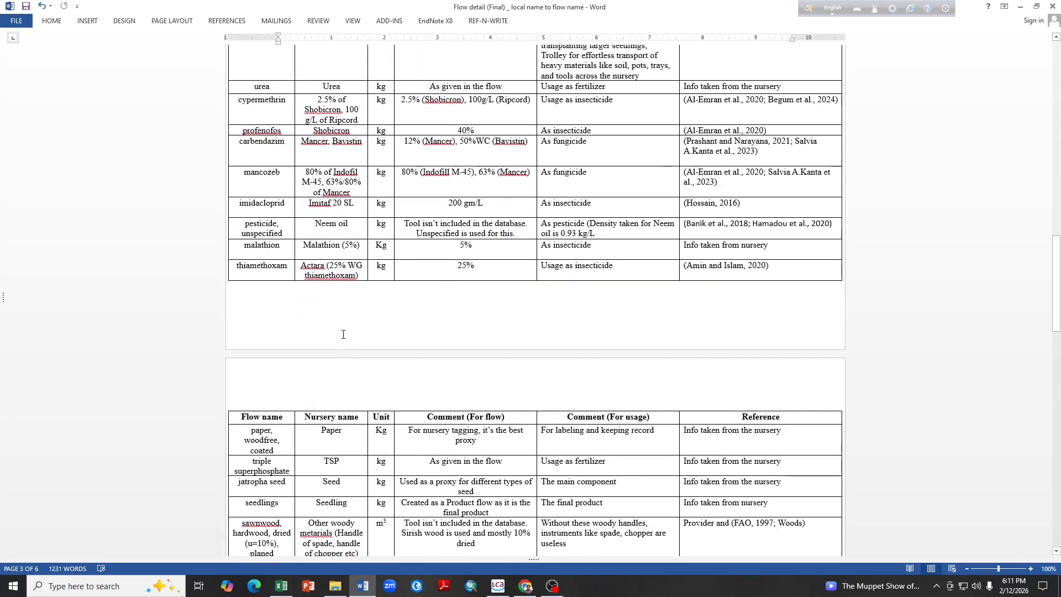
scroll(347, 334, "down", 7)
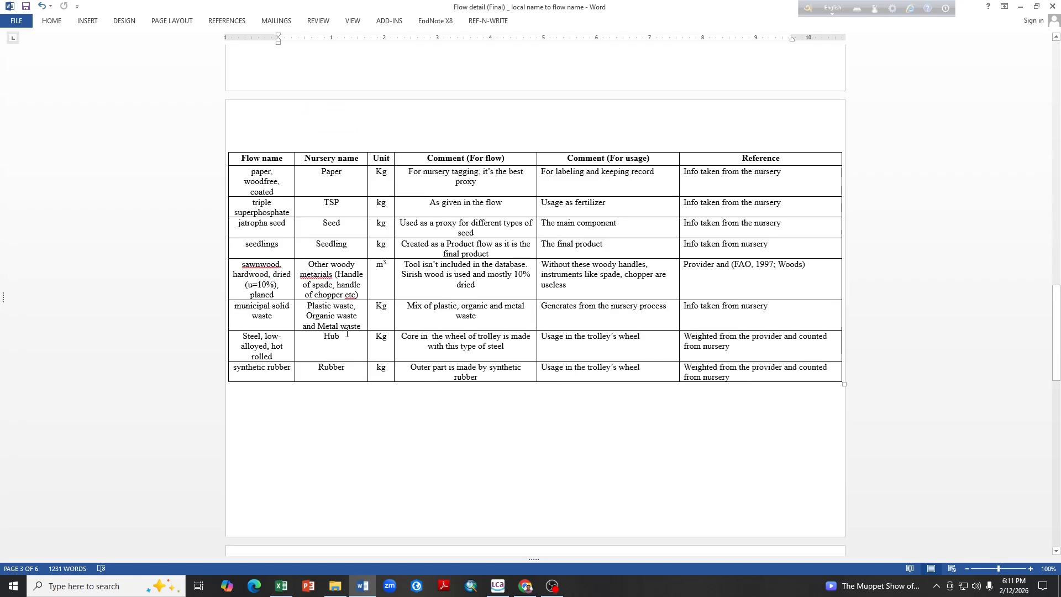
scroll(349, 328, "up", 3)
scroll(348, 325, "up", 15)
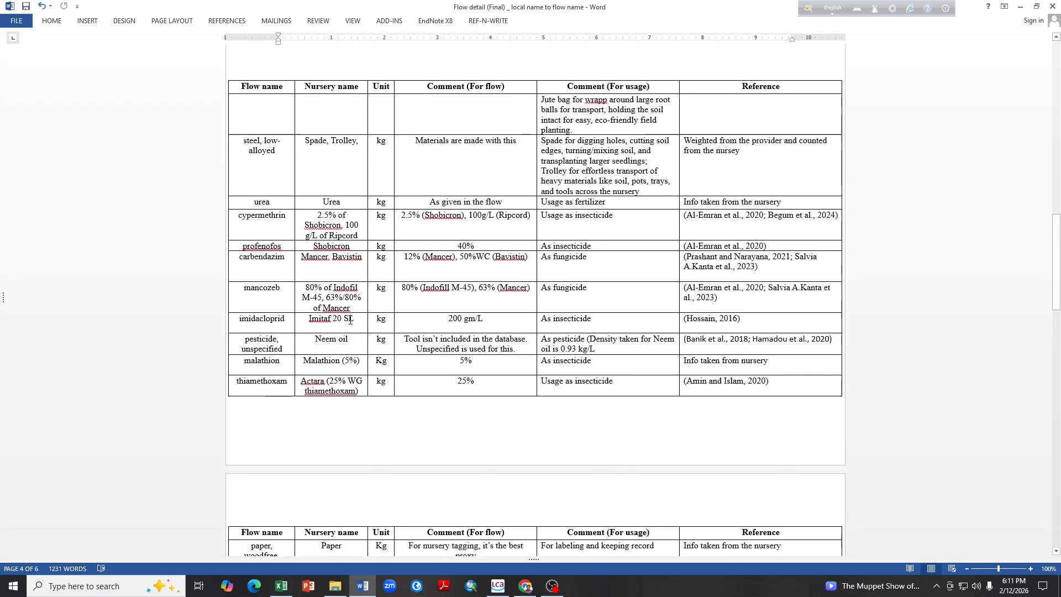
scroll(350, 317, "up", 12)
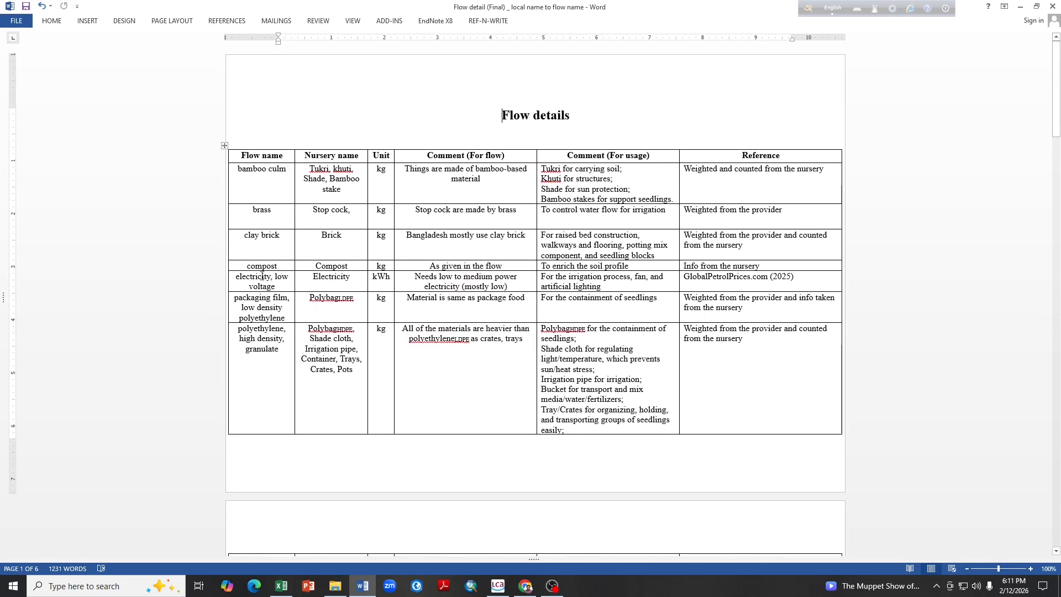
scroll(269, 341, "down", 2)
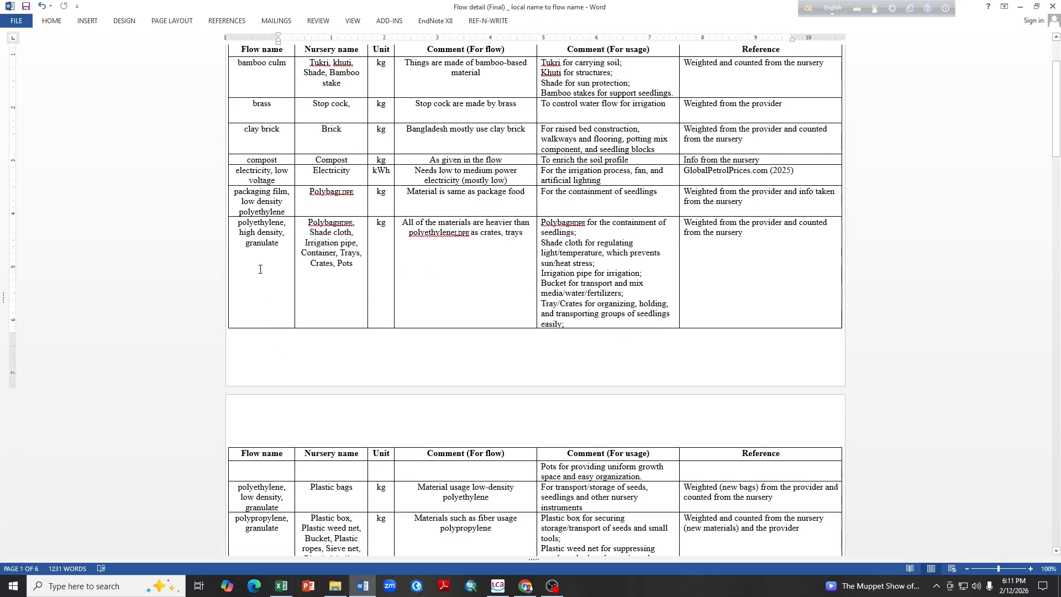
scroll(260, 269, "down", 12)
scroll(265, 298, "down", 4)
Switch to the LCA data sheet in Excel and fit the Khan, Fatehabad and Fatehpur Nursery columns to their contents
left_click(287, 587)
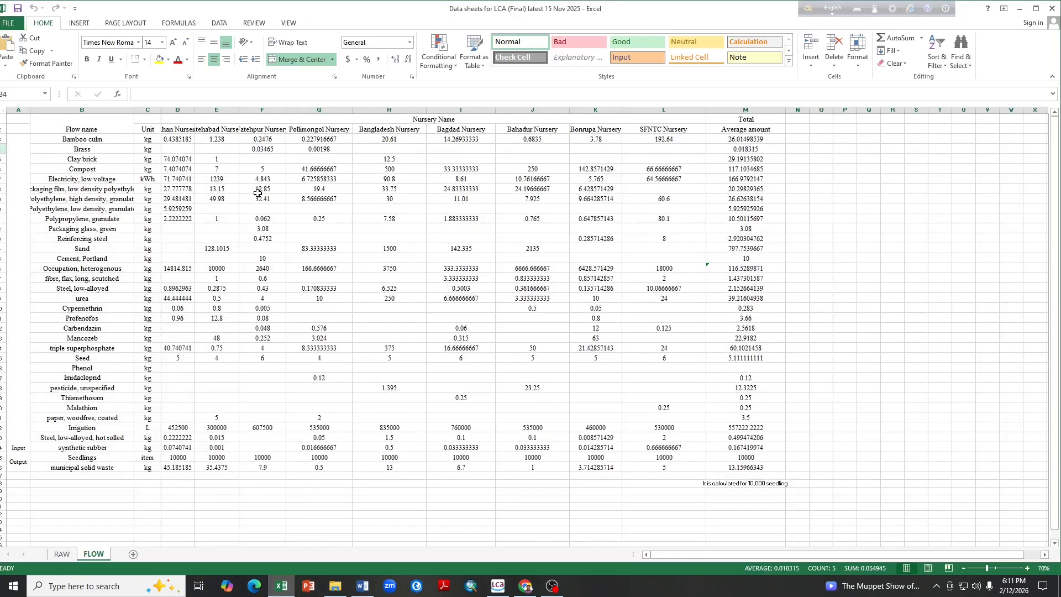
double_click(197, 111)
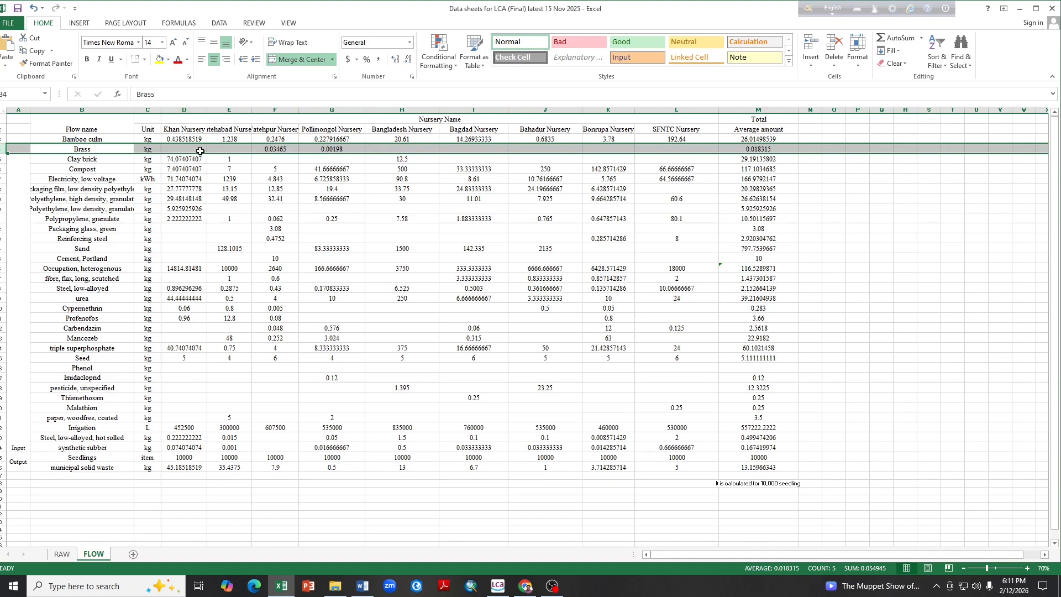
double_click(252, 110)
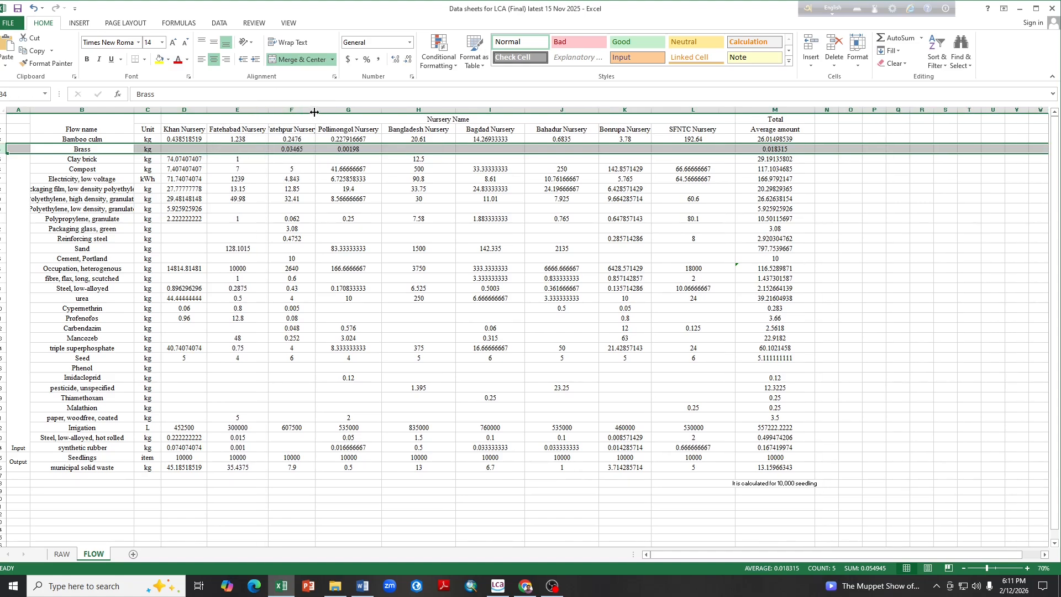
double_click(315, 111)
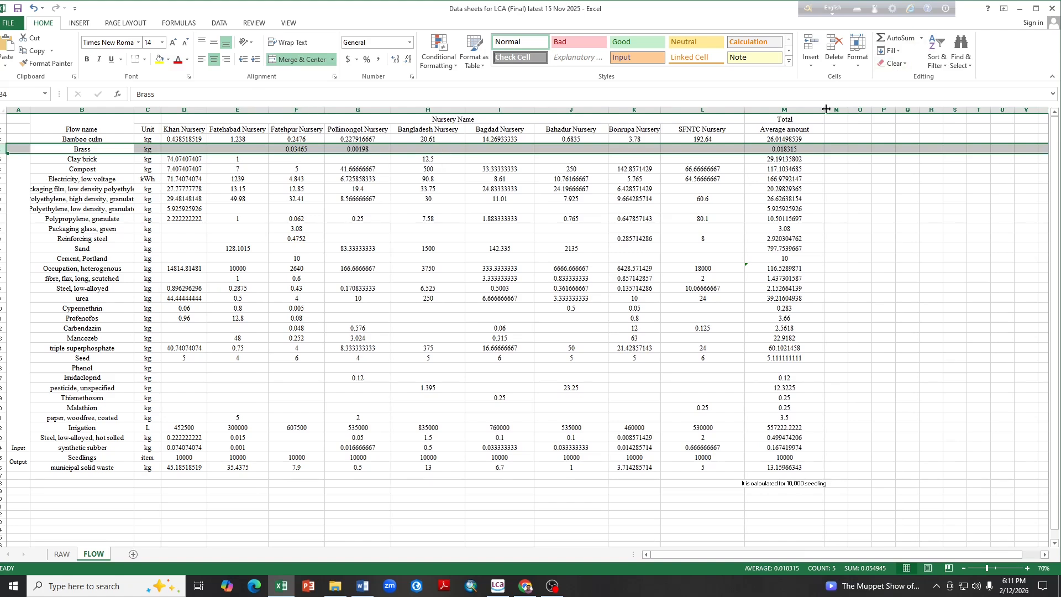
Examine the Bamboo culm row, its average amount formula and the other flows, comparing the sheet with the process inputs in openLCA
left_click(95, 140)
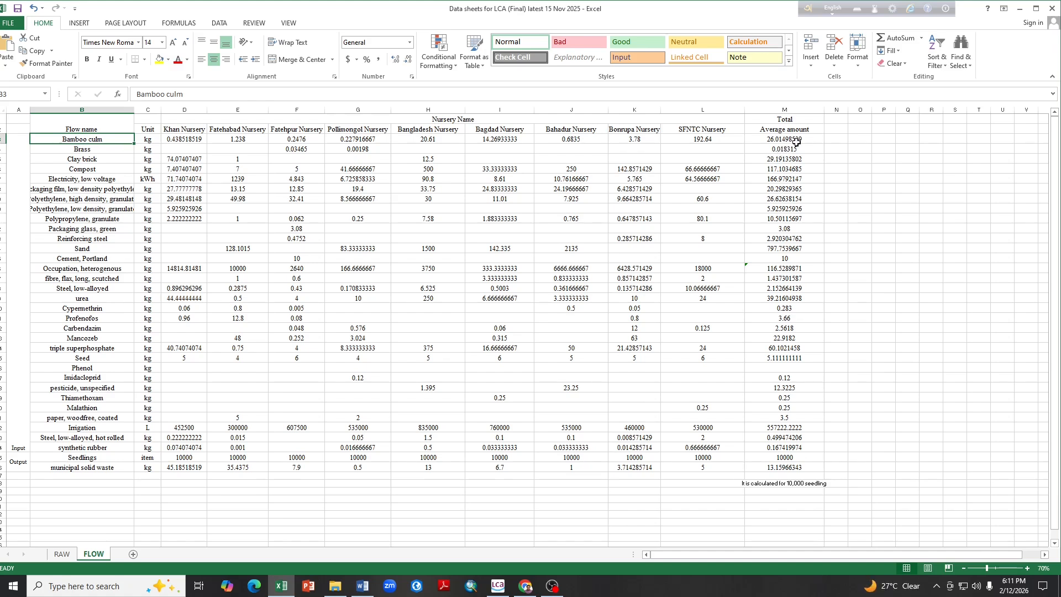
left_click(783, 141)
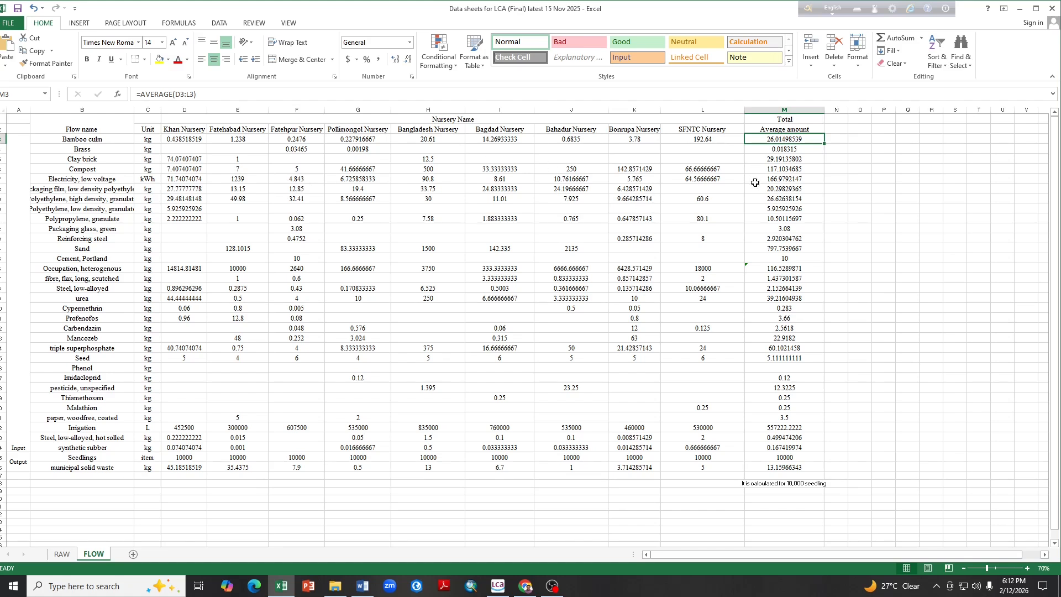
scroll(91, 240, "down", 5)
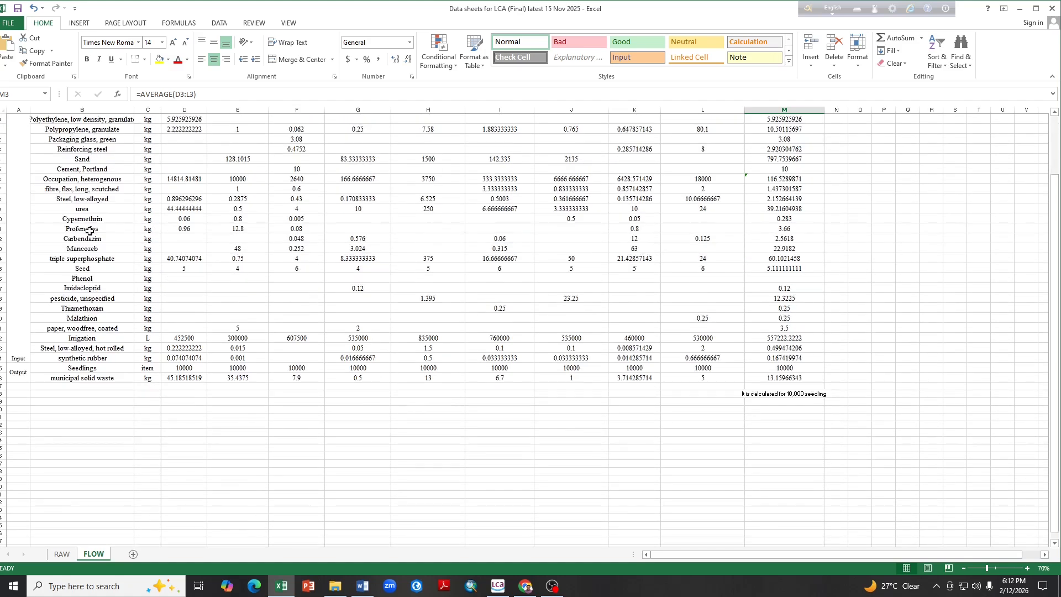
scroll(89, 243, "up", 5)
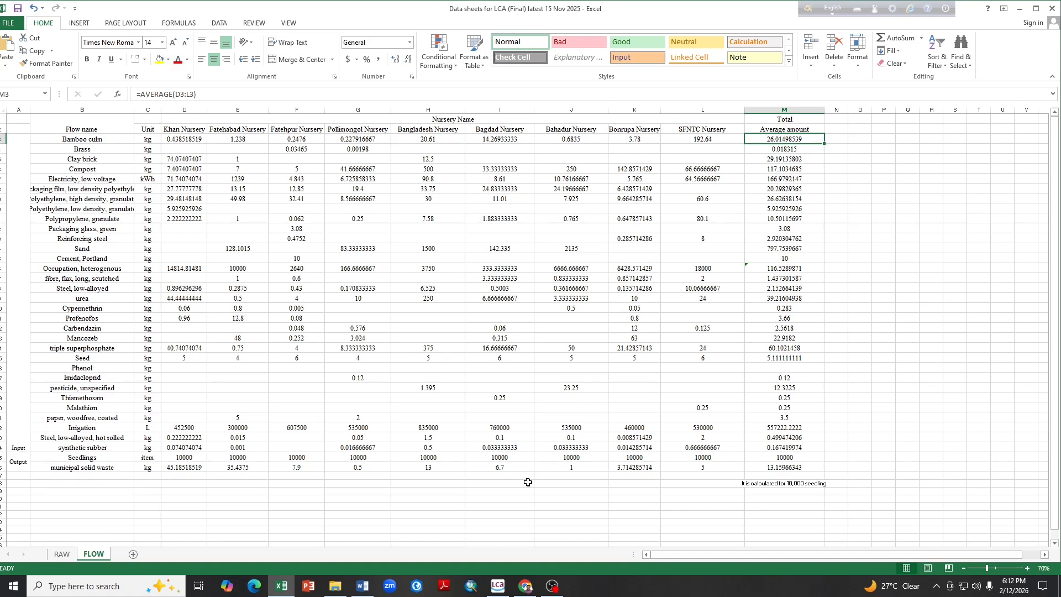
left_click(497, 586)
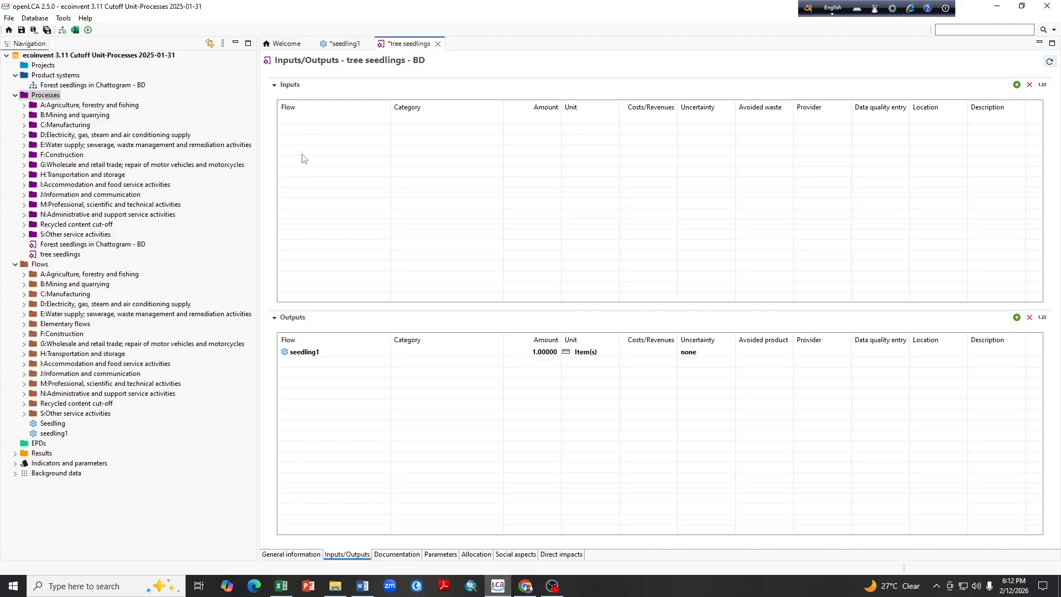
left_click(282, 588)
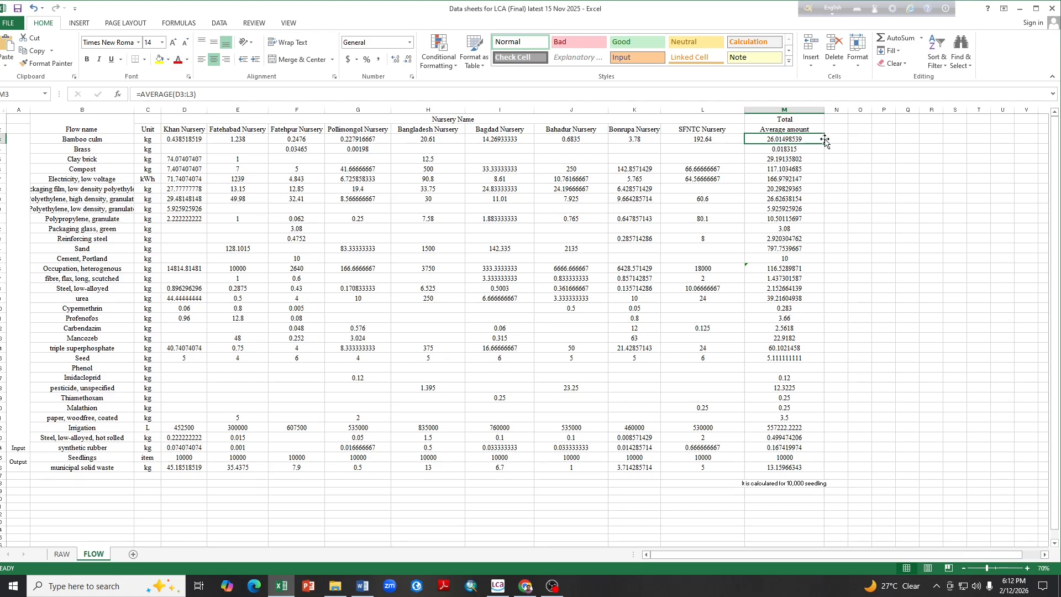
Return to openLCA and add the bamboo culm flow from Gathering of non-wood forest products to the tree seedlings inputs
left_click(498, 586)
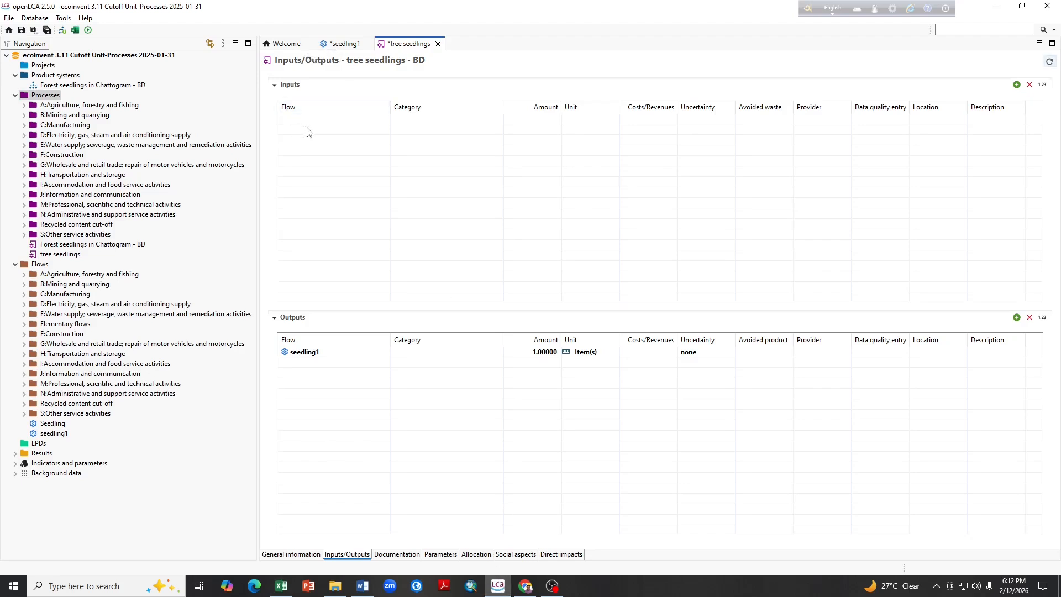
double_click(308, 132)
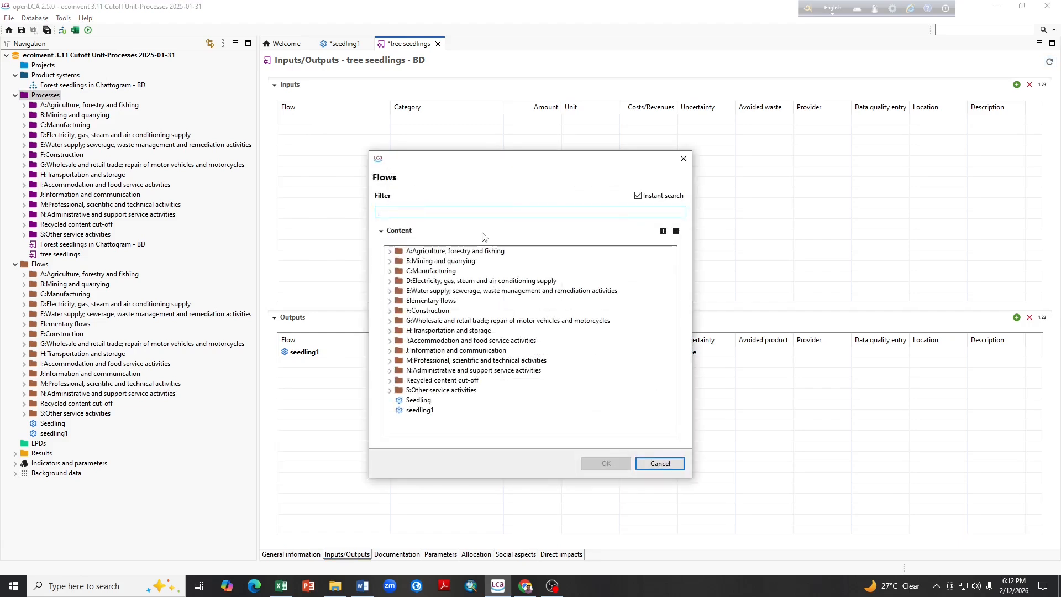
type("bamboo culm")
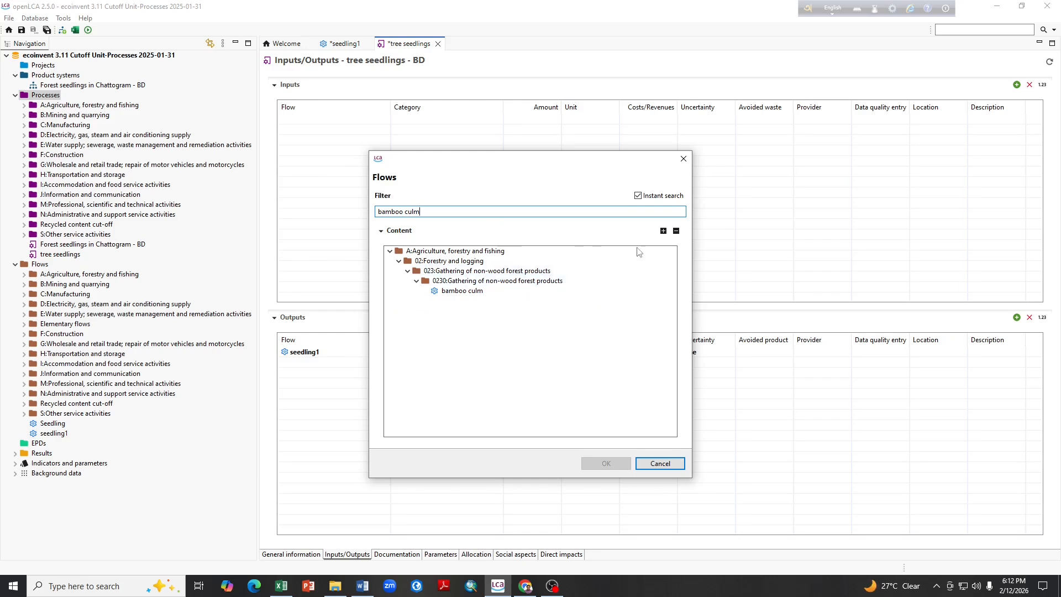
left_click(664, 232)
left_click(663, 232)
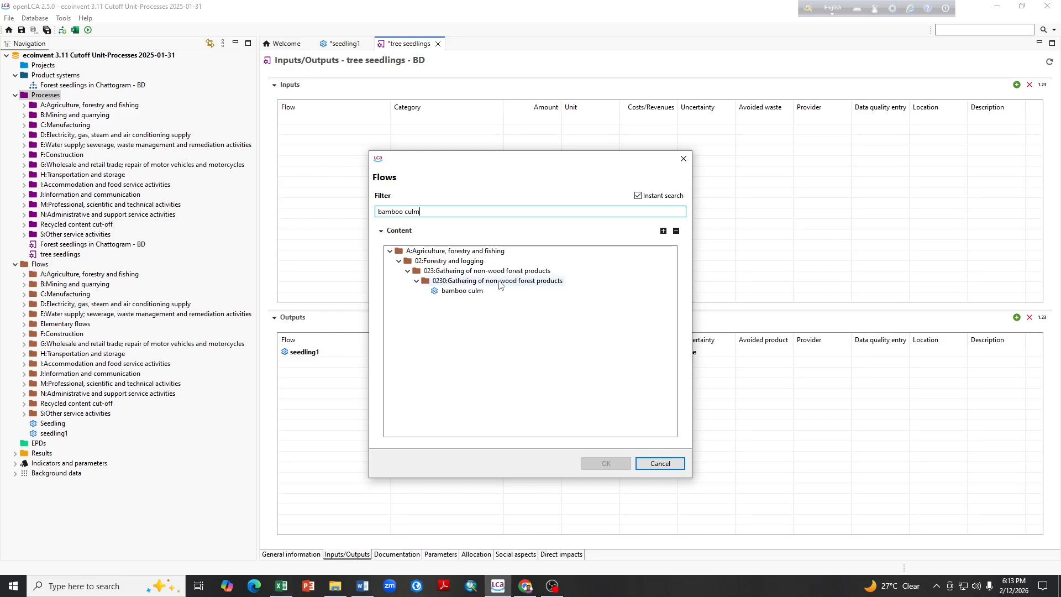
left_click(464, 291)
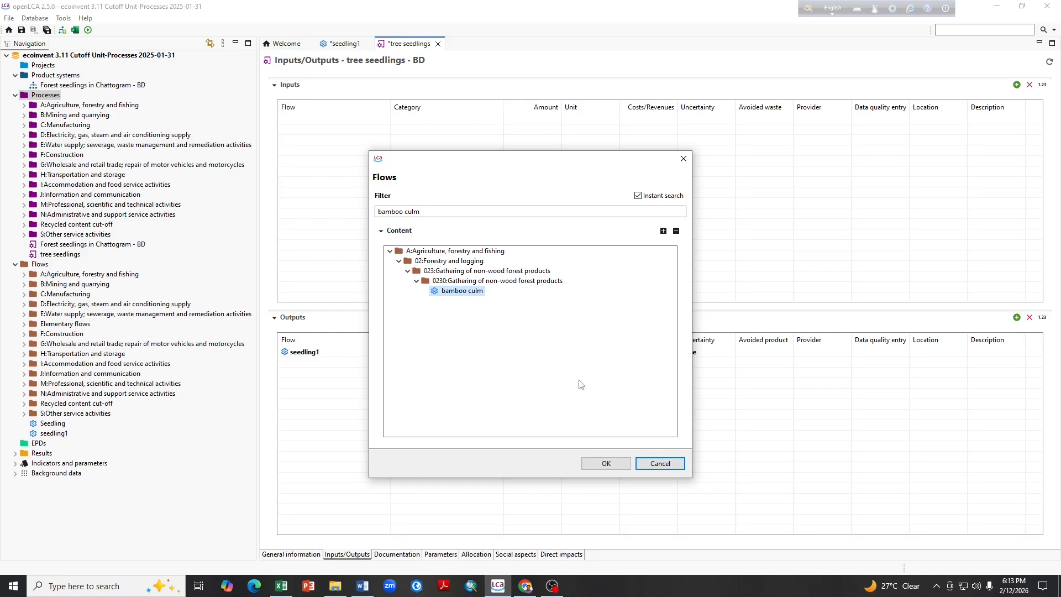
left_click(602, 464)
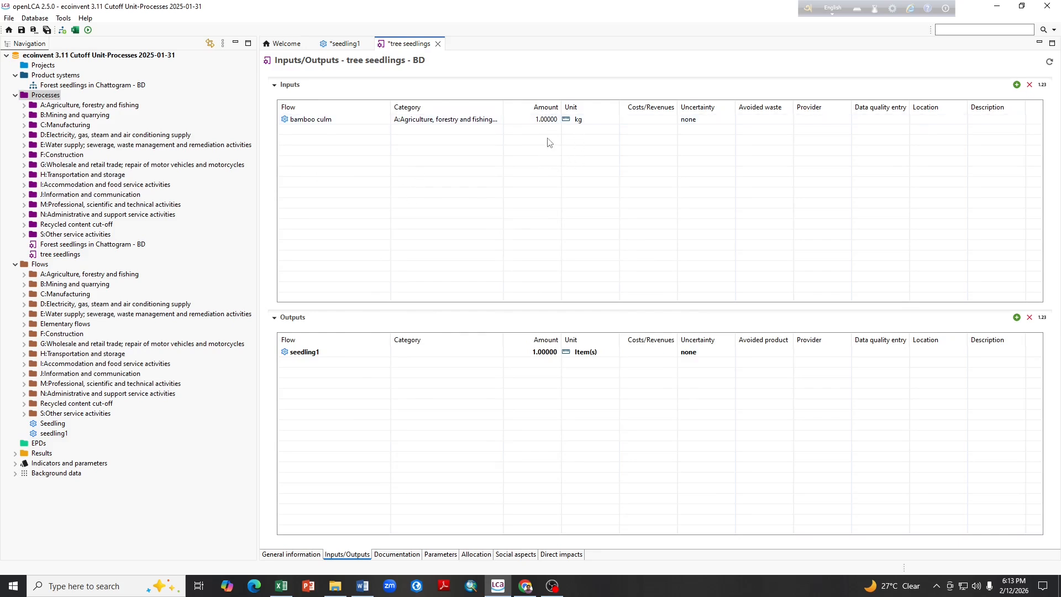
Look up the average bamboo culm amount in the Excel sheet and set the bamboo culm input to 26.02 kg in openLCA
left_click(281, 585)
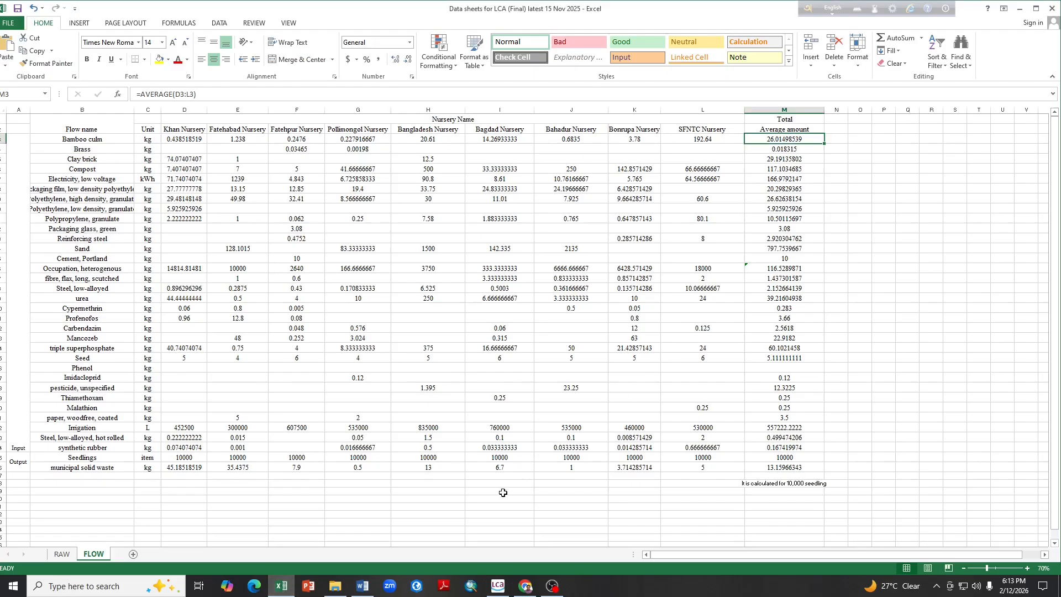
left_click(499, 590)
left_click(539, 121)
type("26.02")
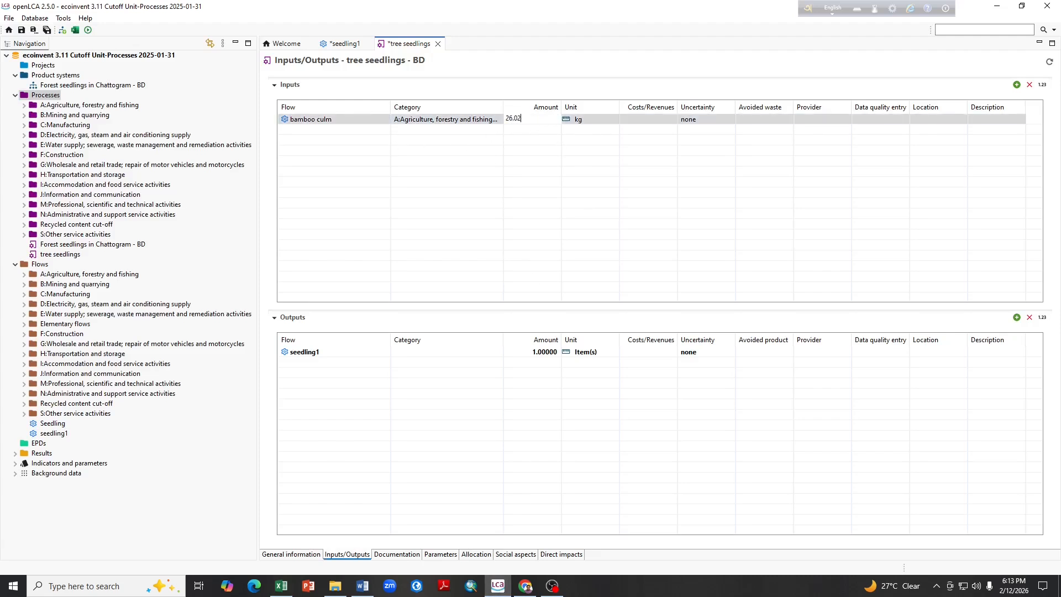
left_click(599, 166)
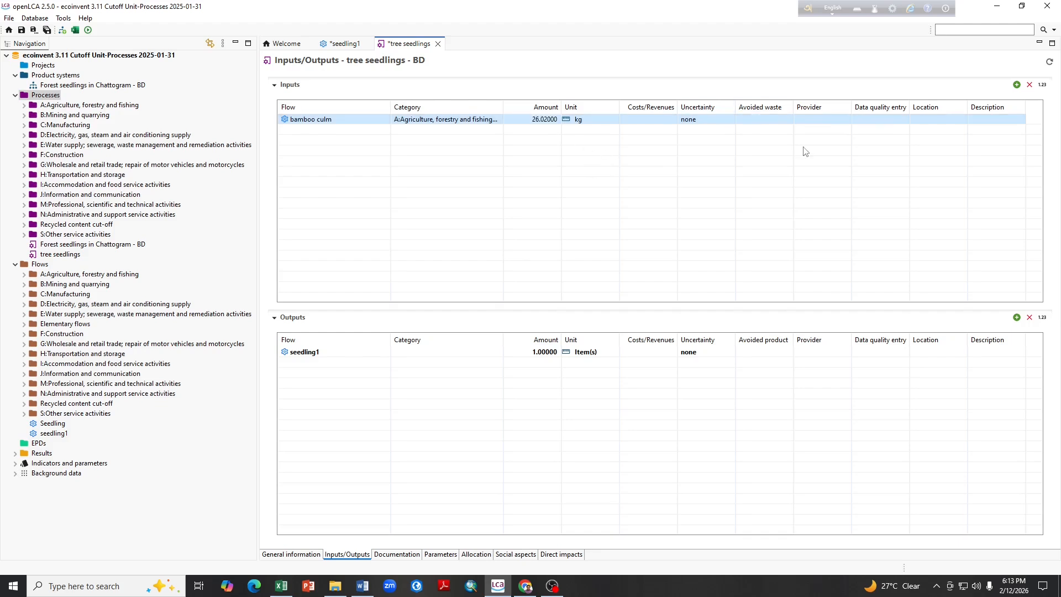
Set the bamboo culm provider to market for bamboo culm | bamboo culm | Cutoff, U - RoW and recheck the Excel flow sheet
left_click(843, 121)
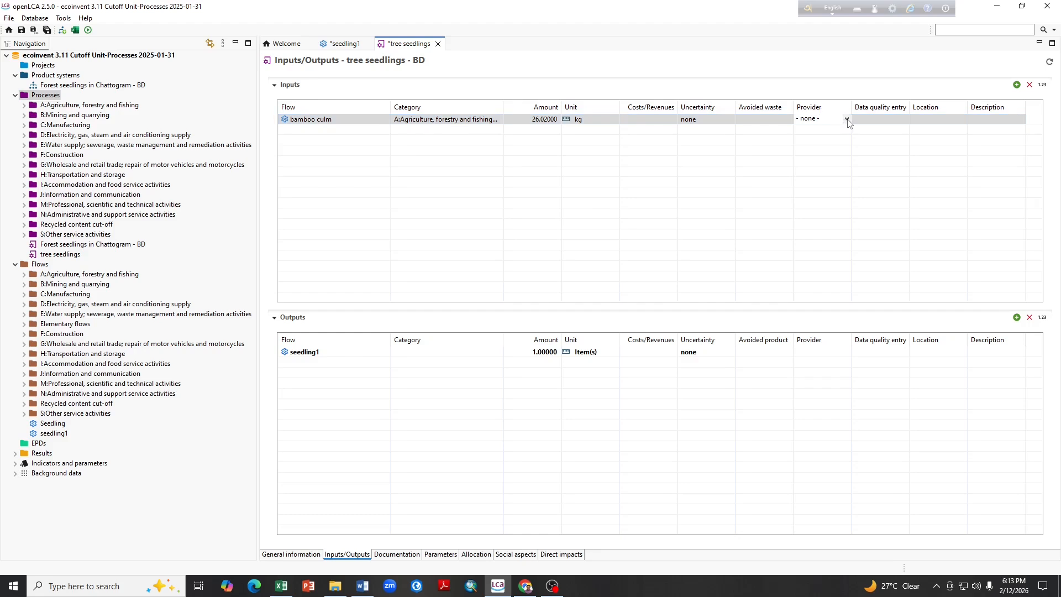
left_click(847, 120)
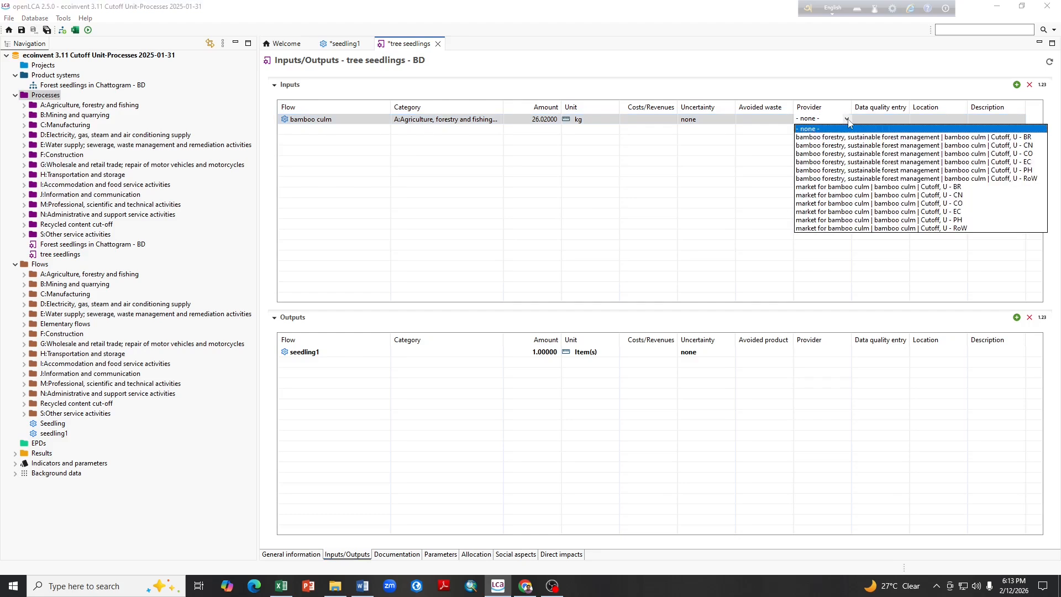
left_click(863, 228)
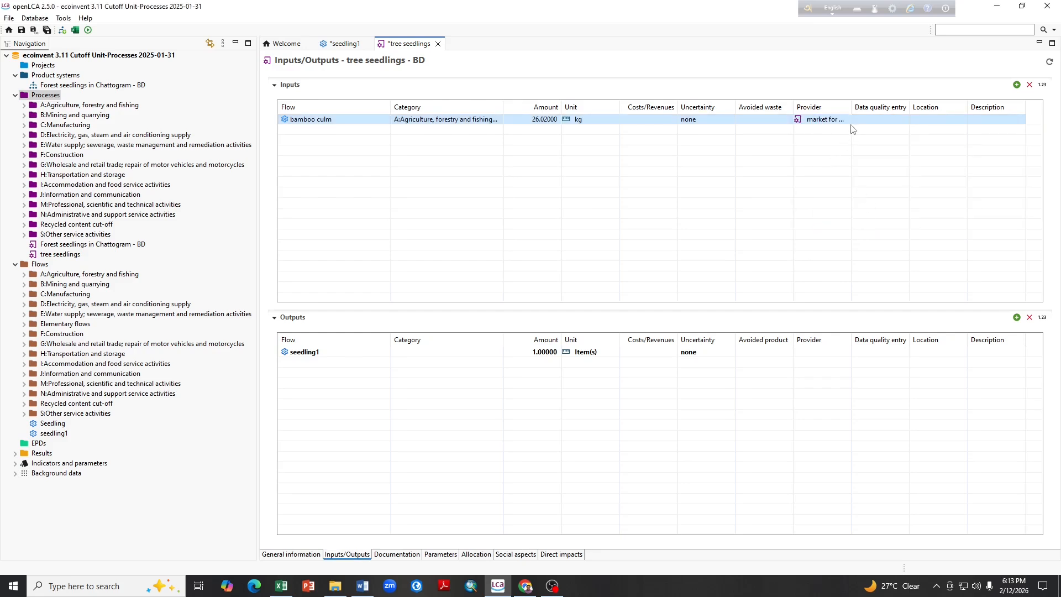
left_click(282, 587)
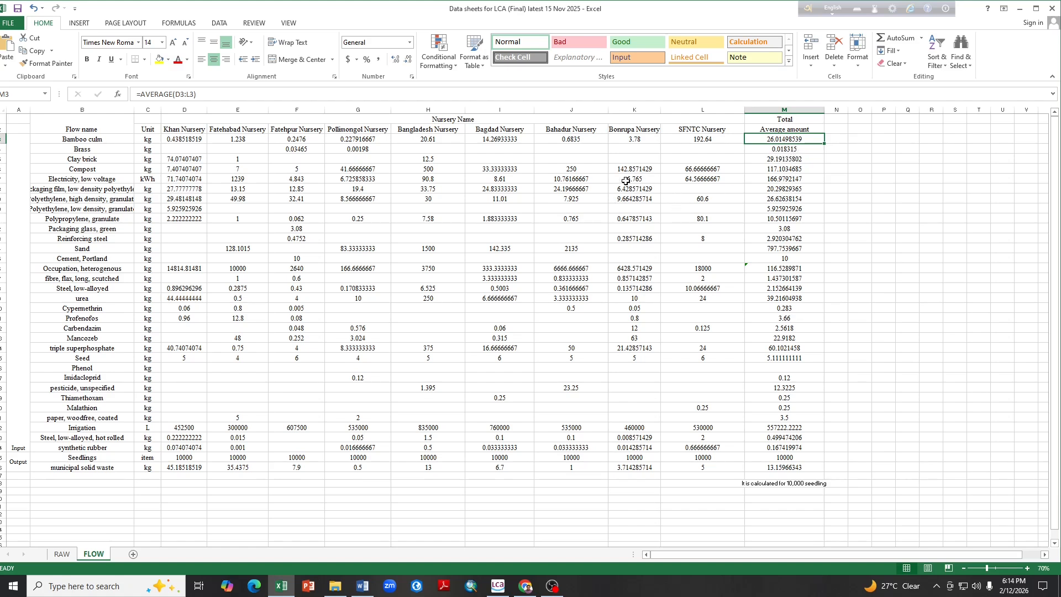
left_click(499, 586)
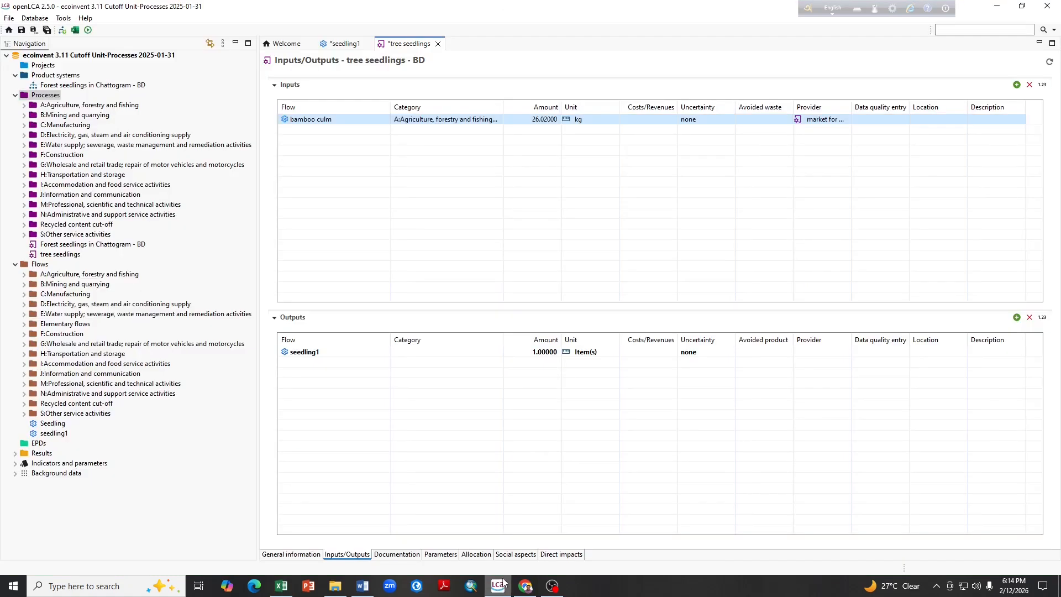
Add the brass flow from Manufacture of basic precious and other non-ferrous metals to the tree seedlings inputs
double_click(328, 135)
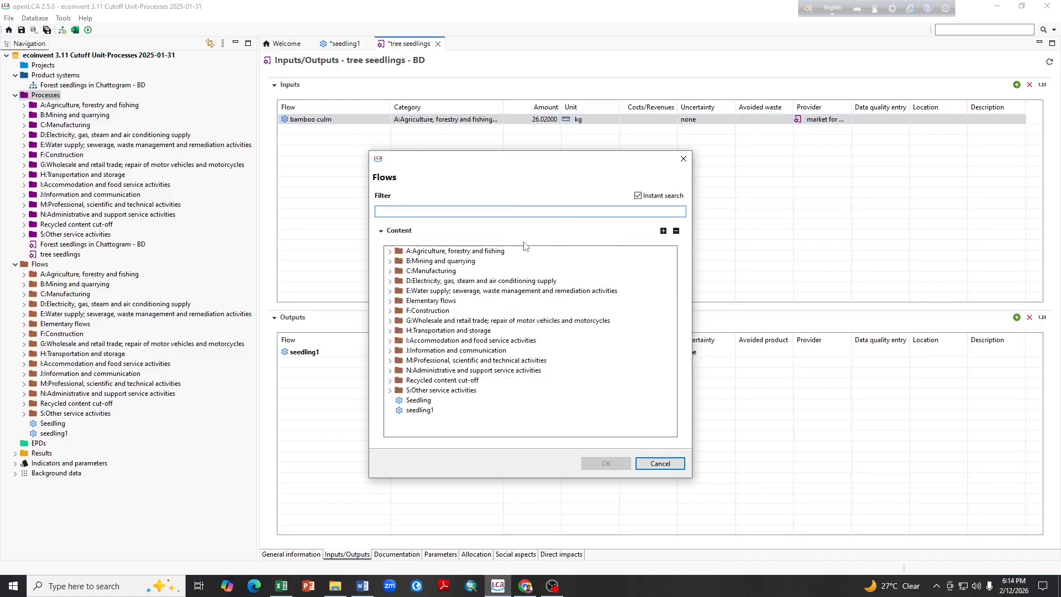
type("brass")
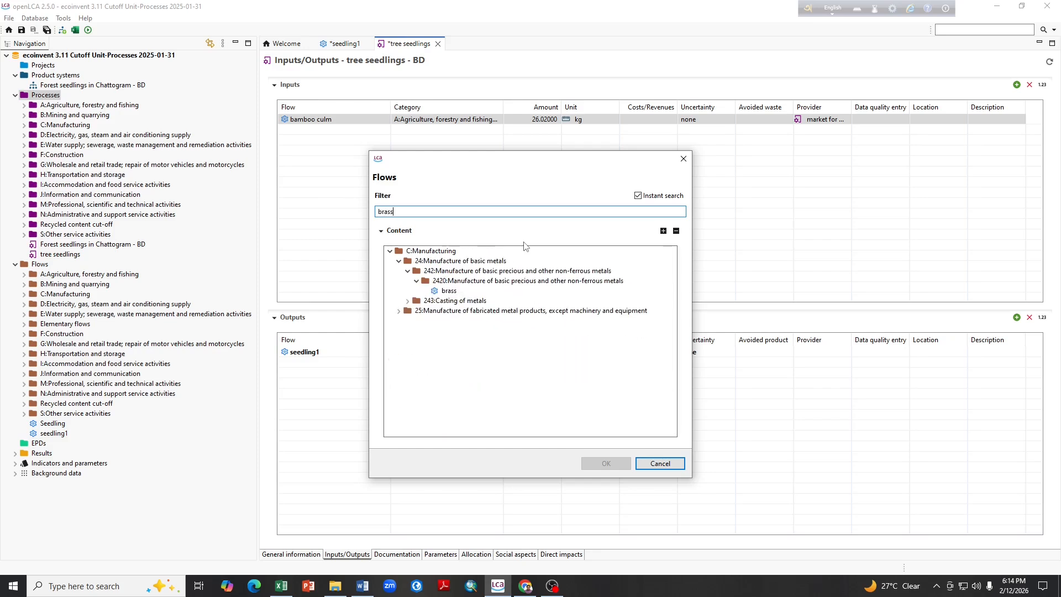
left_click(663, 230)
left_click_drag(671, 280, 675, 308)
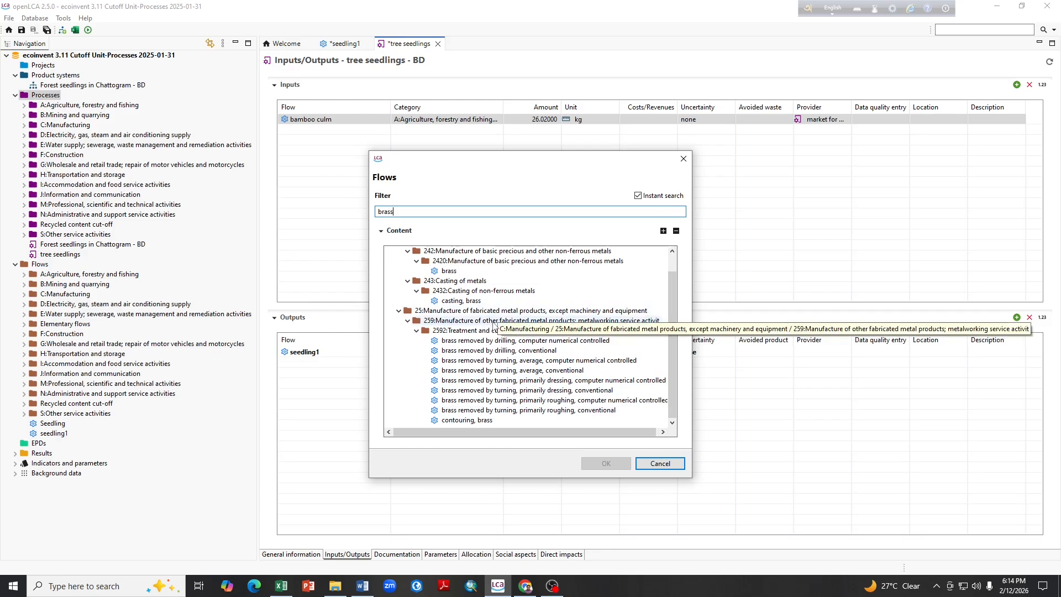
left_click(450, 272)
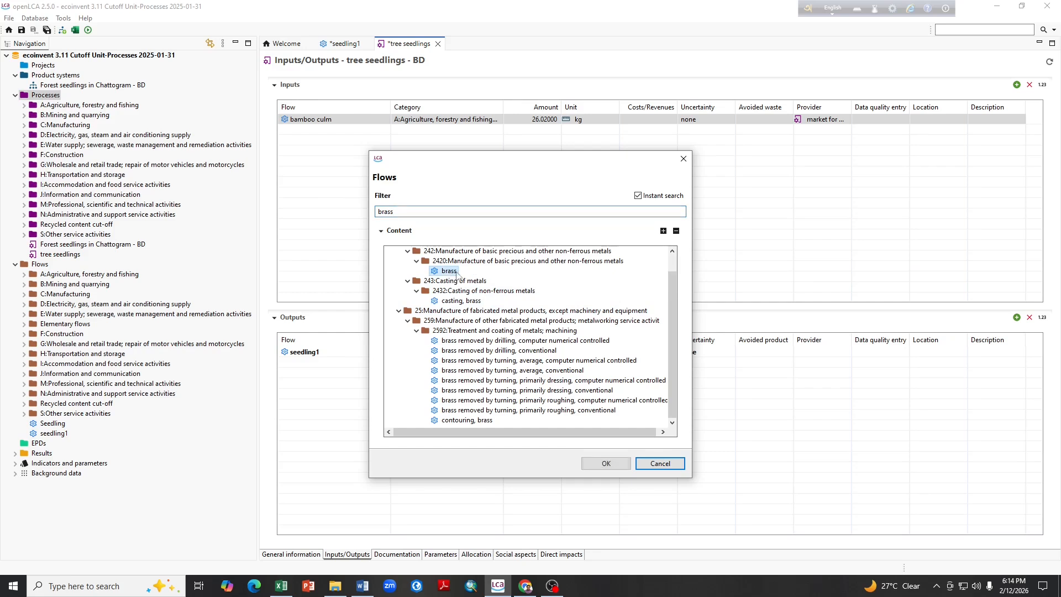
left_click(606, 465)
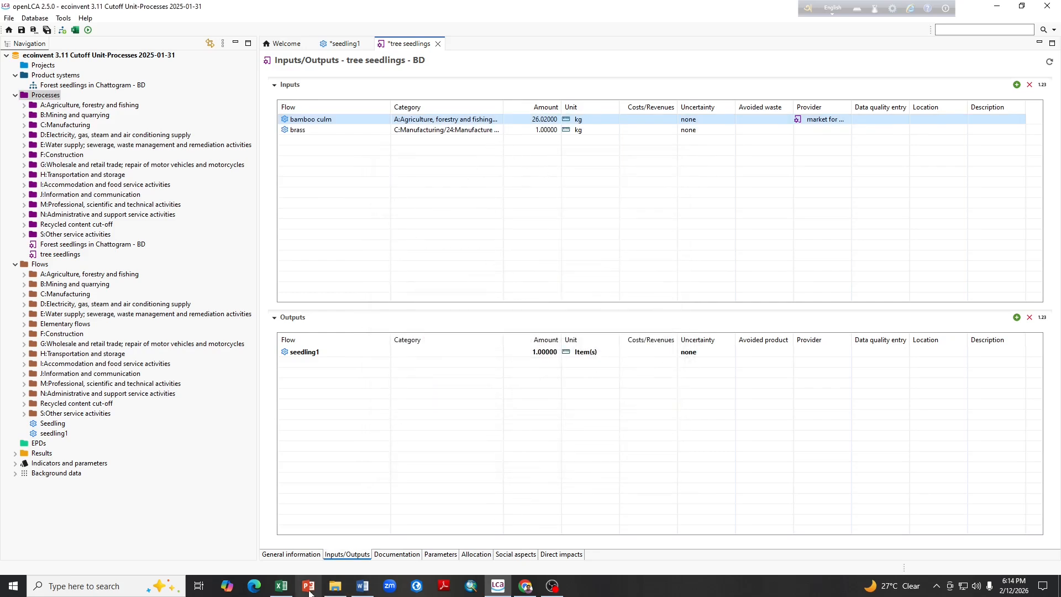
Look up the average brass amount in the Excel flow sheet and set the brass input to 0.02 kg in openLCA
left_click(283, 586)
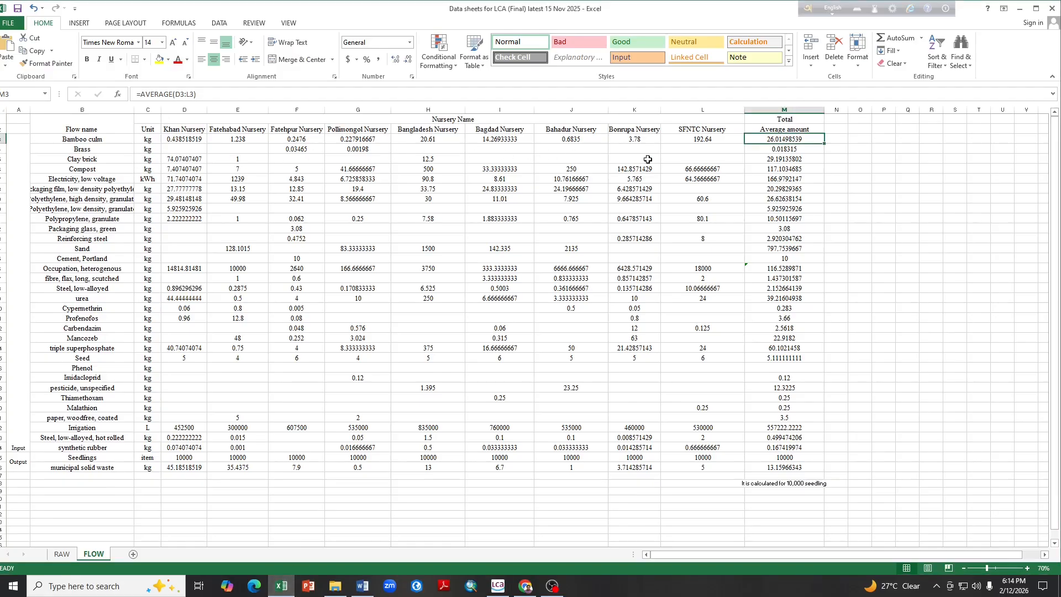
left_click(775, 150)
left_click(499, 587)
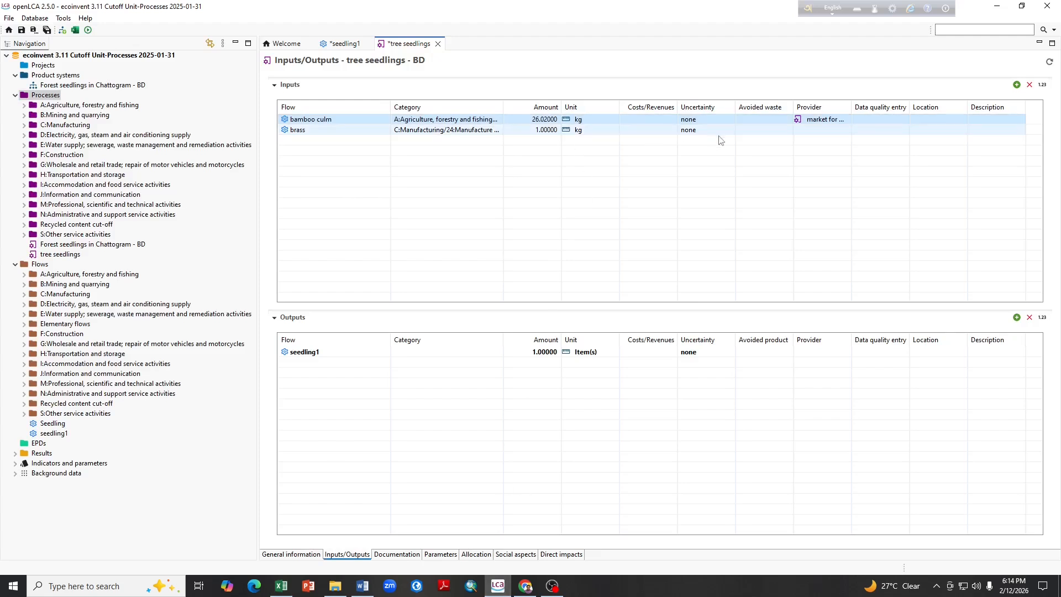
left_click(545, 130)
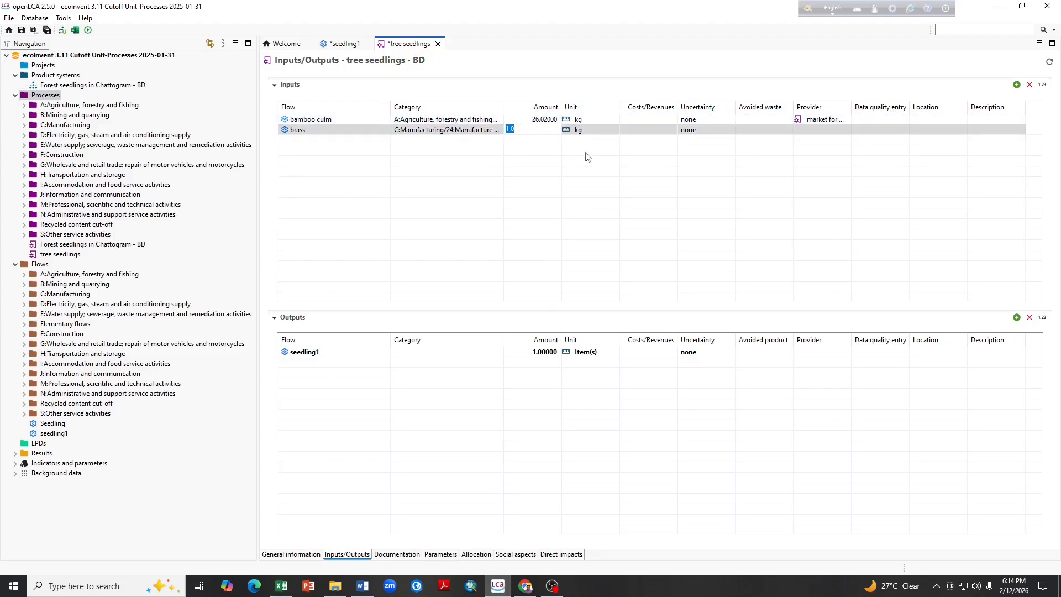
type("0.")
key("Return")
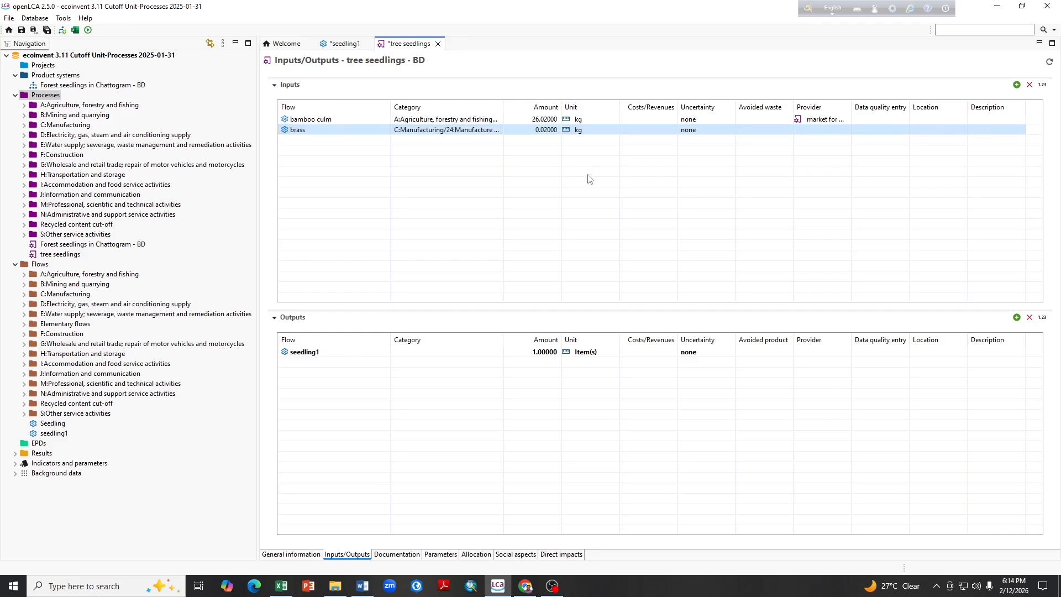
Set the brass provider to market for brass | brass | Cutoff, U - RoW
left_click(844, 133)
left_click(847, 132)
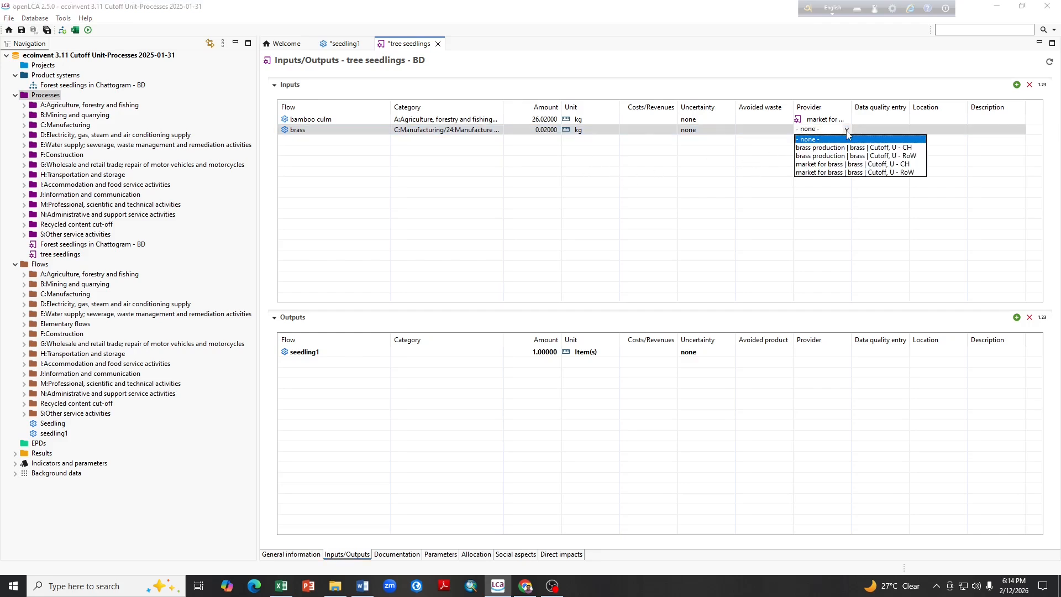
left_click(840, 173)
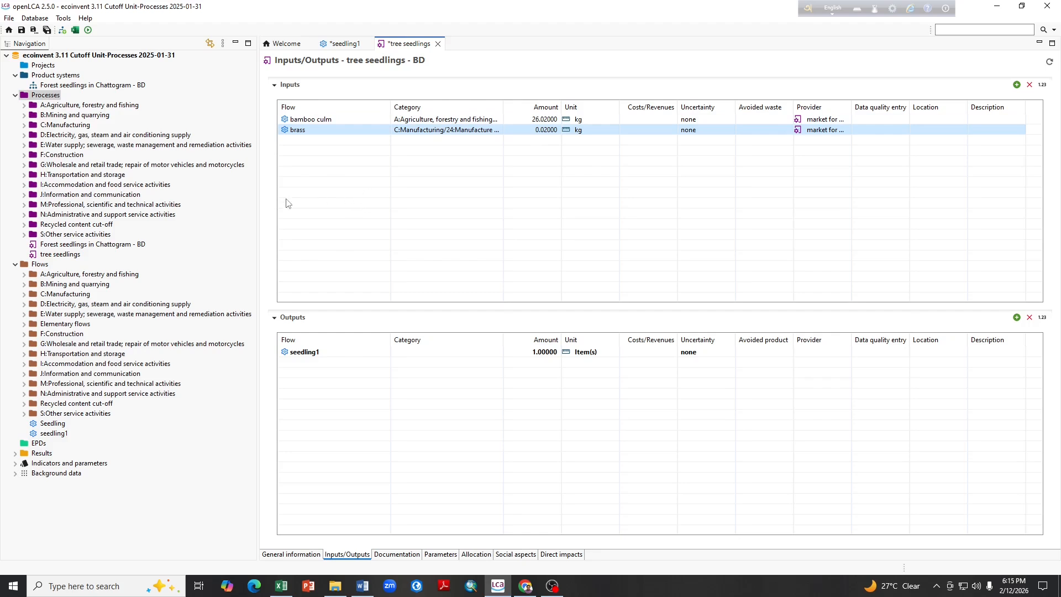
Open the Forest seedlings in Chattogram process and copy all its inputs from cement, Portland down to Thiamethoxam
double_click(103, 245)
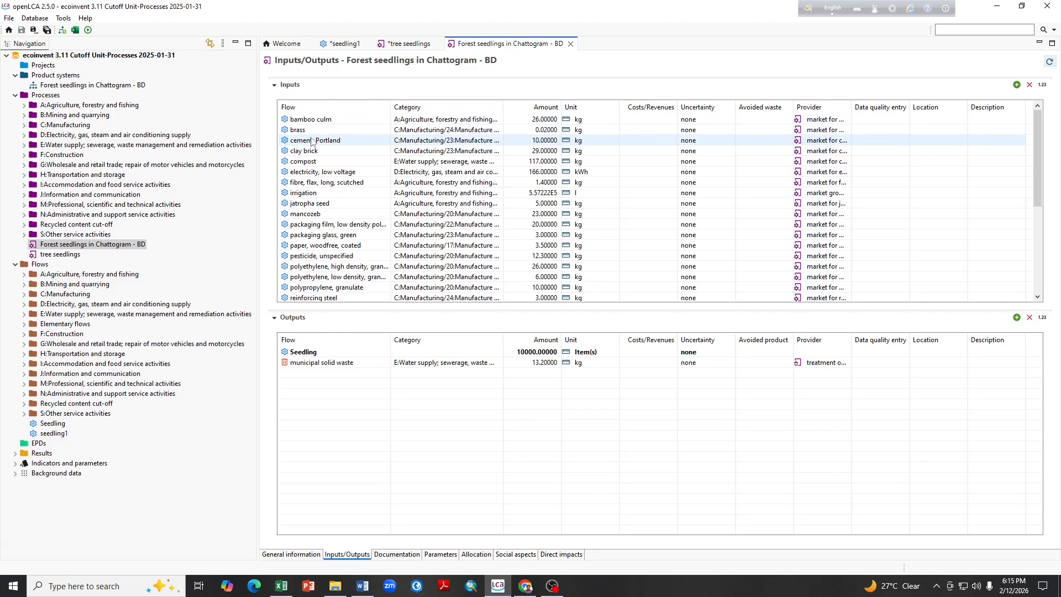
left_click(322, 141)
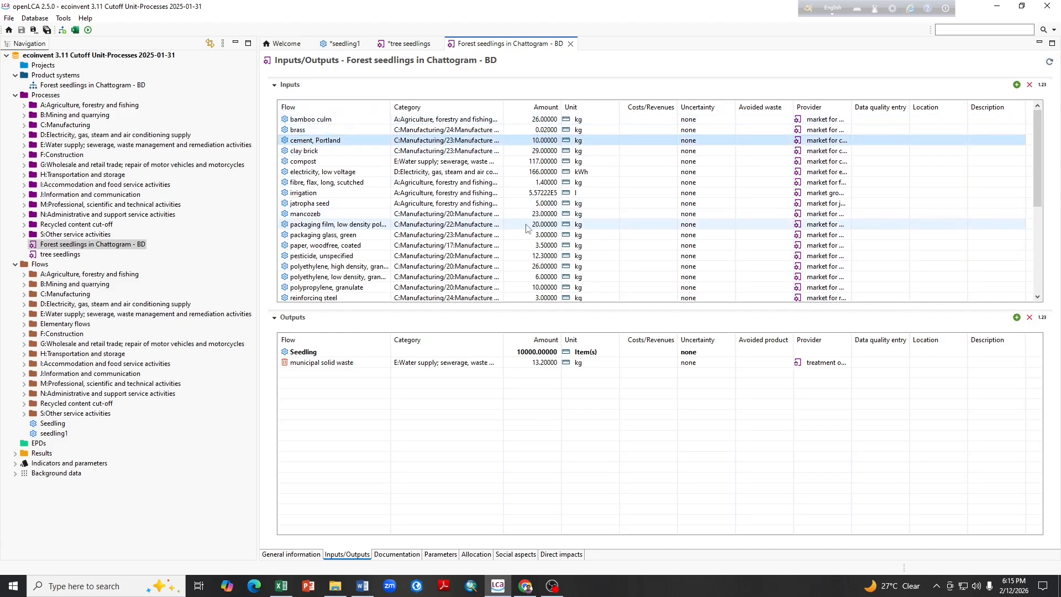
key("shift+Down")
key("shift+Down")
key("shift+Down")
key("shift+Down")
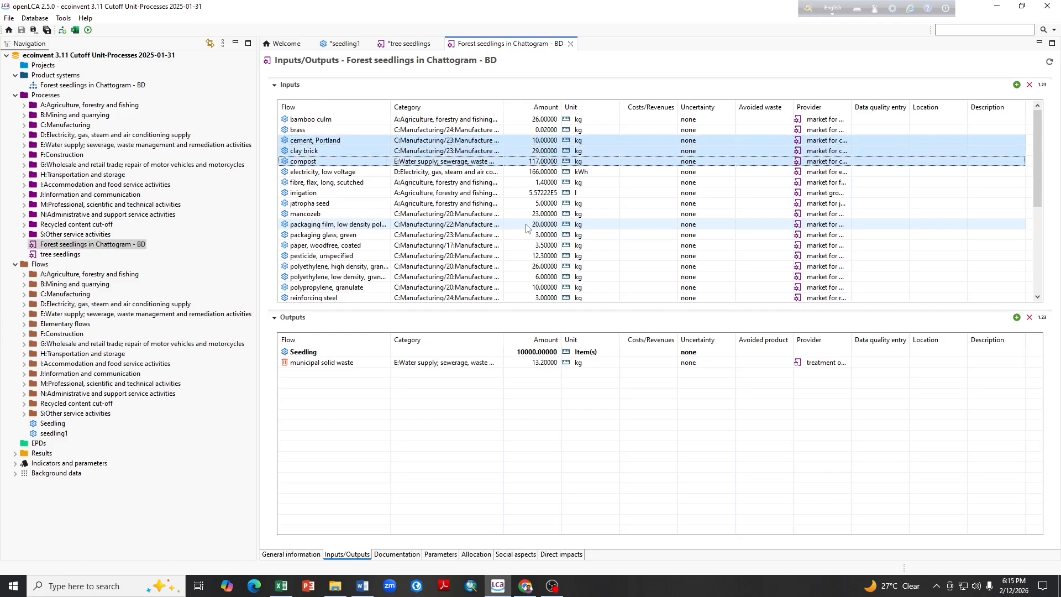
key("shift+Down")
key("shift+Down")
key("shift+Down")
key("shift+Down")
key("shift+Down")
key("shift+Down")
key("shift+Down")
key("shift+Down")
key("shift+Down")
key("shift+Down")
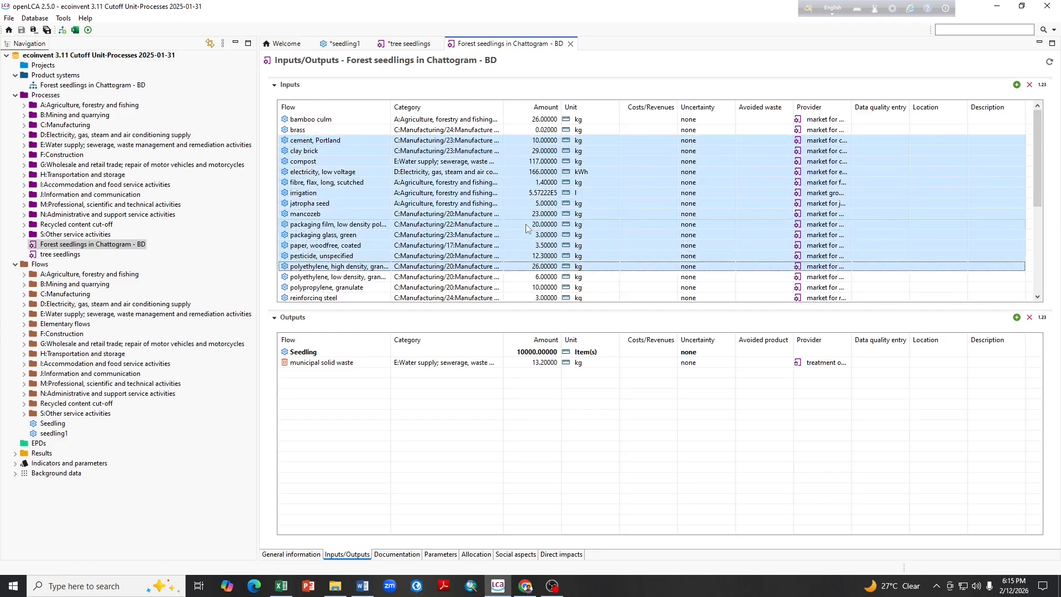
key("shift+Down")
key("shift+Down")
key("shift+Down")
key("shift+Down")
key("shift+Down")
key("shift+Down")
key("shift+Down")
key("shift+Down")
key("shift+Down")
key("shift+Down")
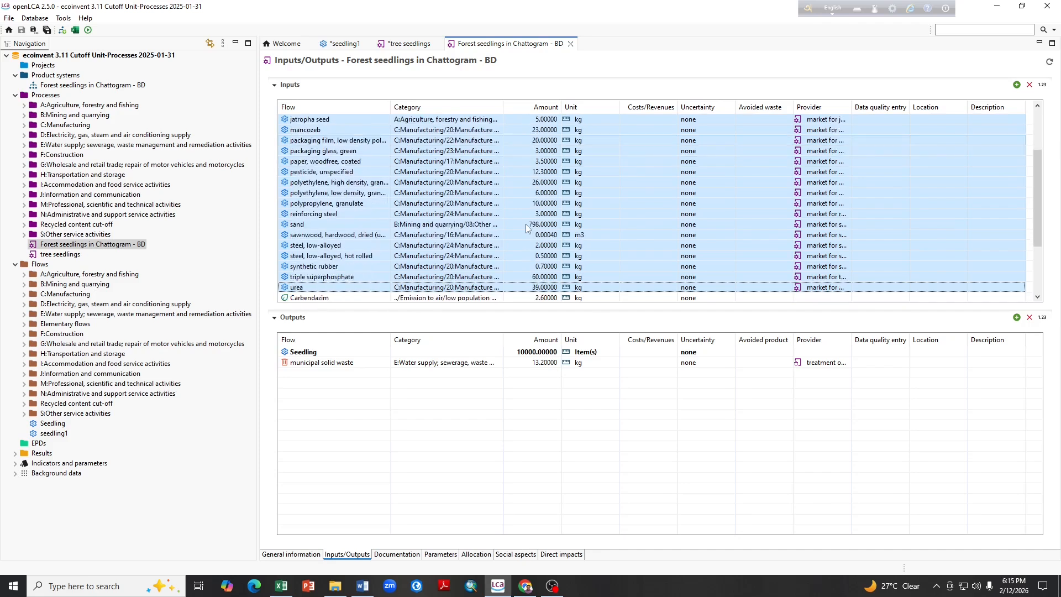
key("shift+Down")
key("shift+Down")
key("shift+Down")
key("shift+Down")
key("shift+Down")
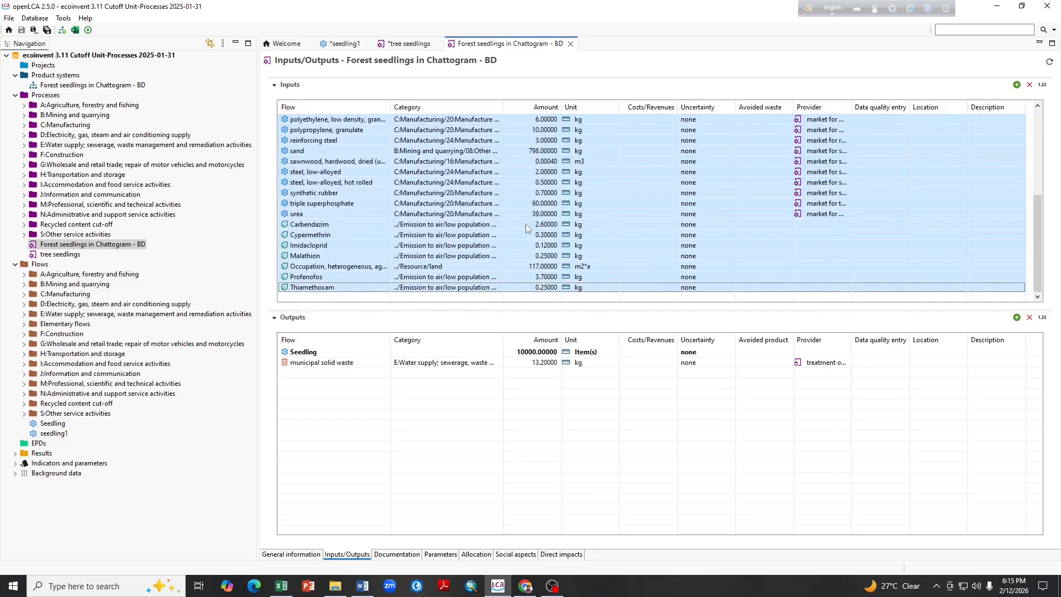
scroll(403, 196, "up", 6)
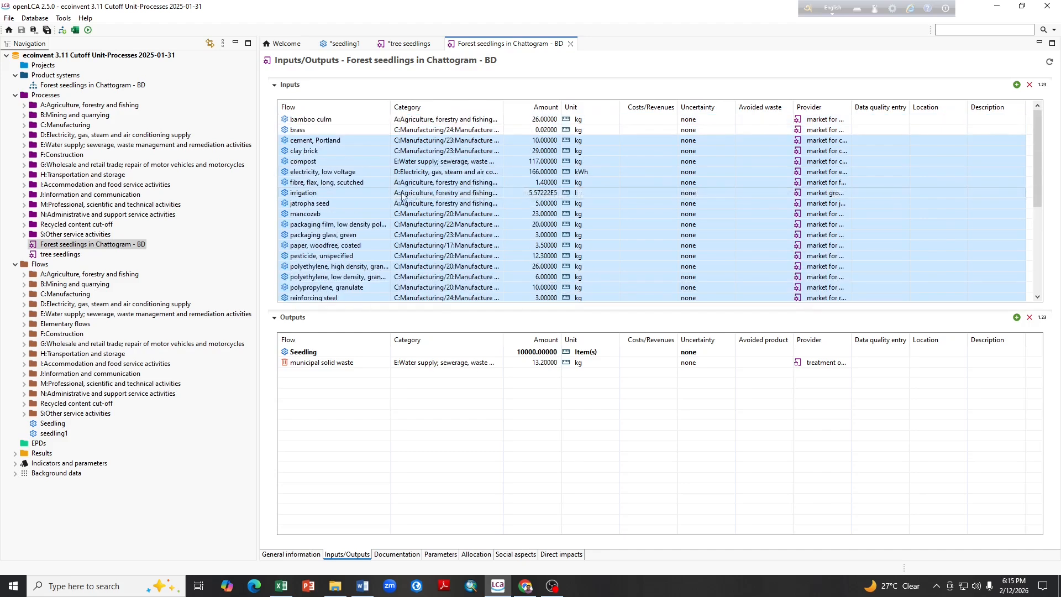
right_click(377, 164)
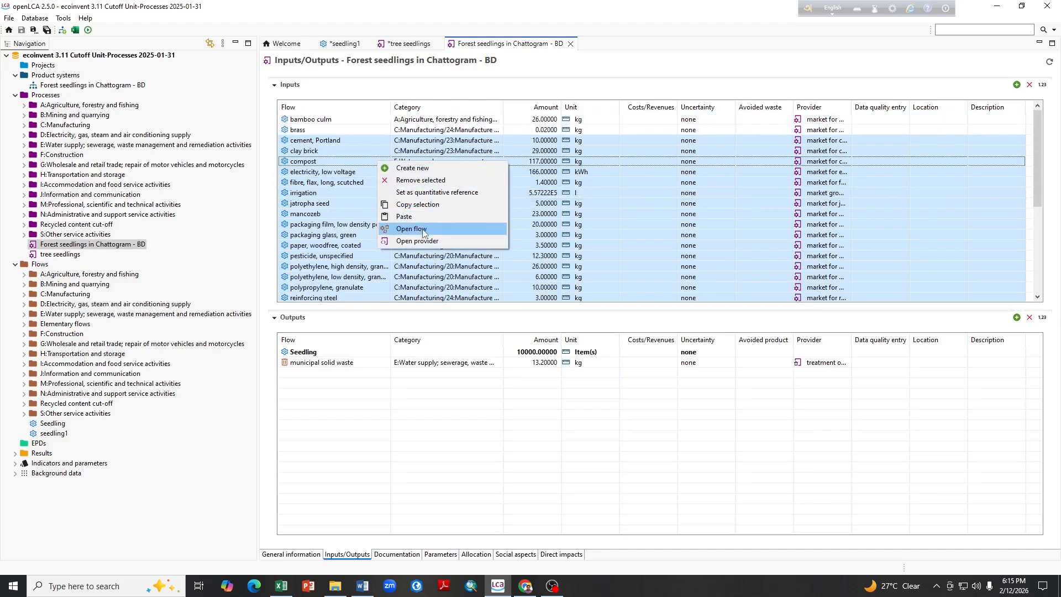
left_click(424, 205)
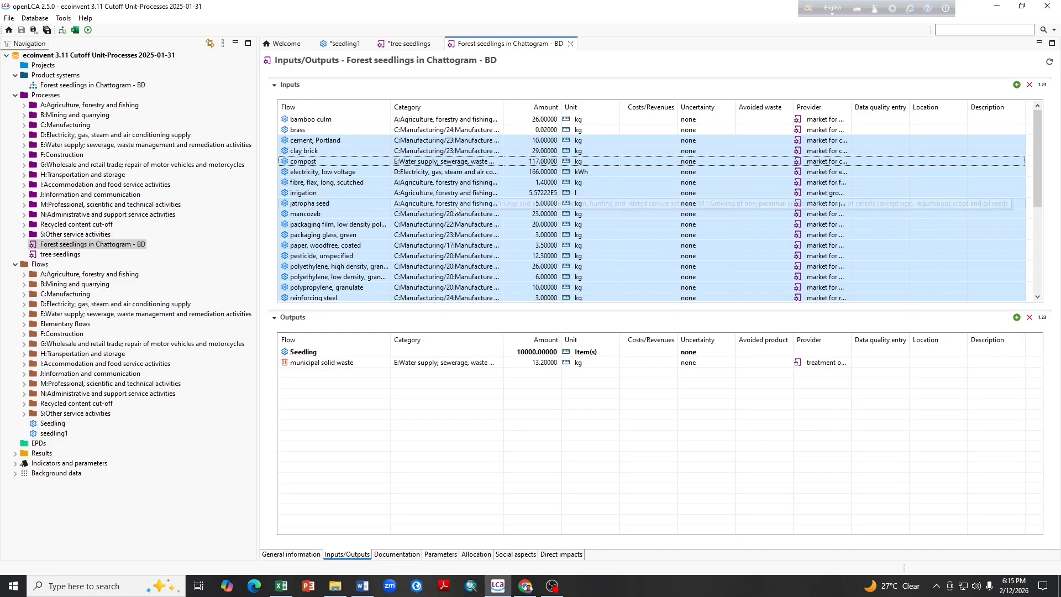
Paste the copied flows into the tree seedlings inputs and review the complete input list
left_click(410, 45)
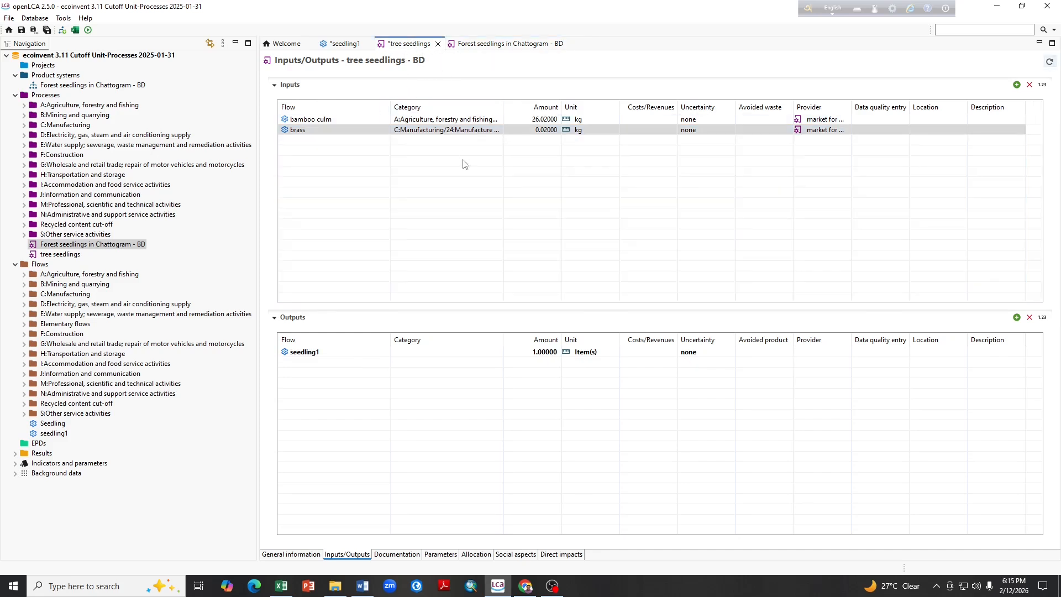
left_click(328, 144)
right_click(327, 140)
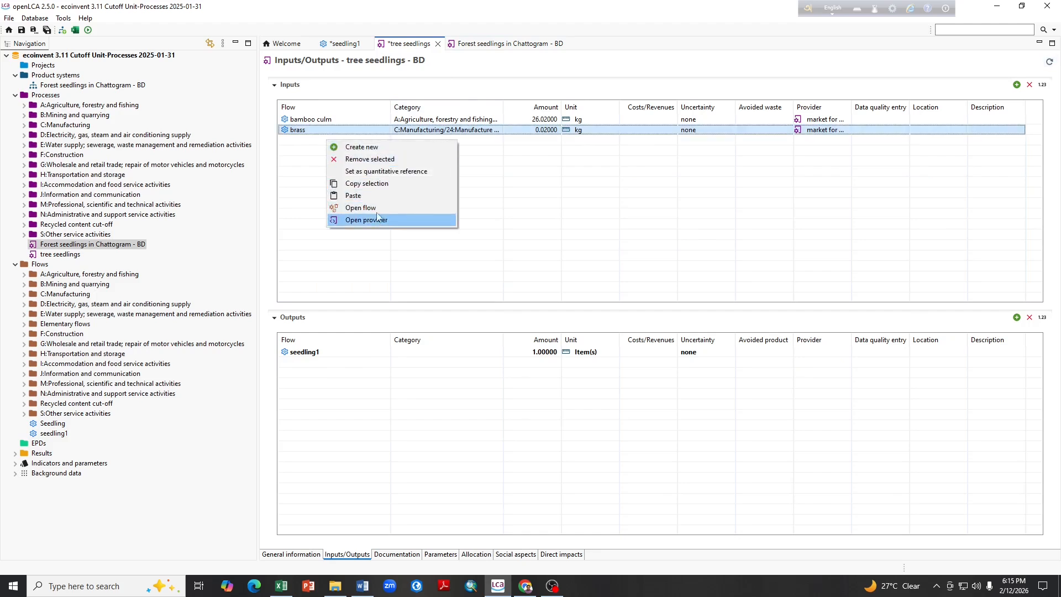
left_click(360, 200)
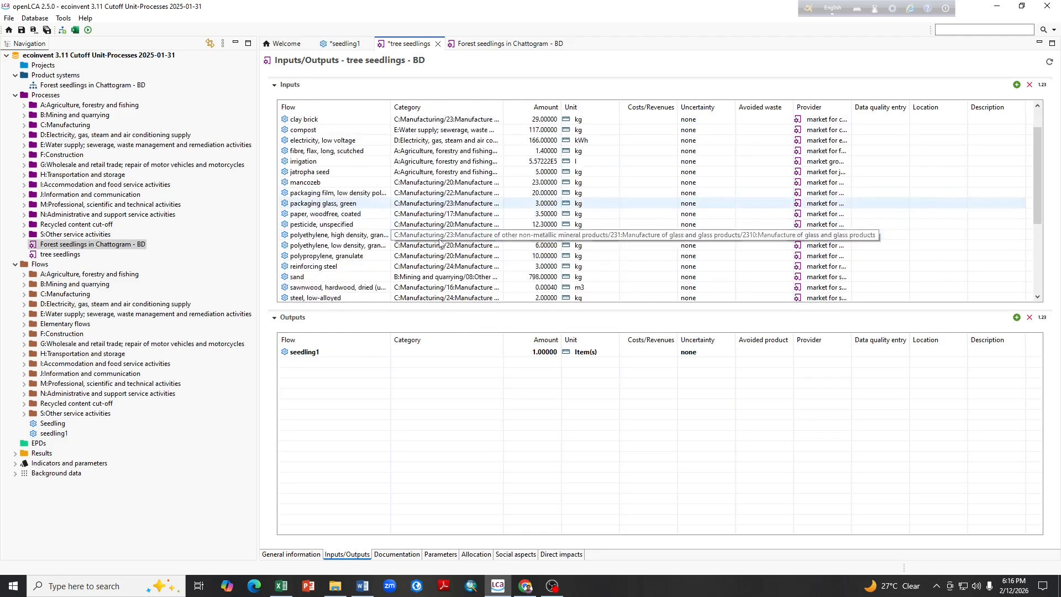
scroll(437, 242, "down", 2)
scroll(425, 239, "up", 2)
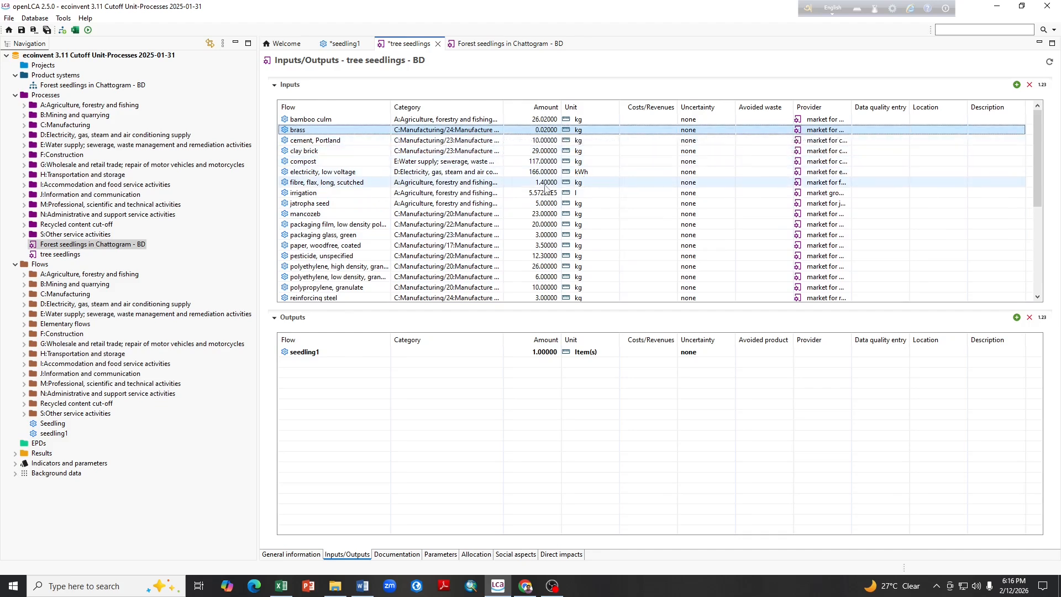
scroll(502, 209, "down", 3)
scroll(502, 210, "down", 2)
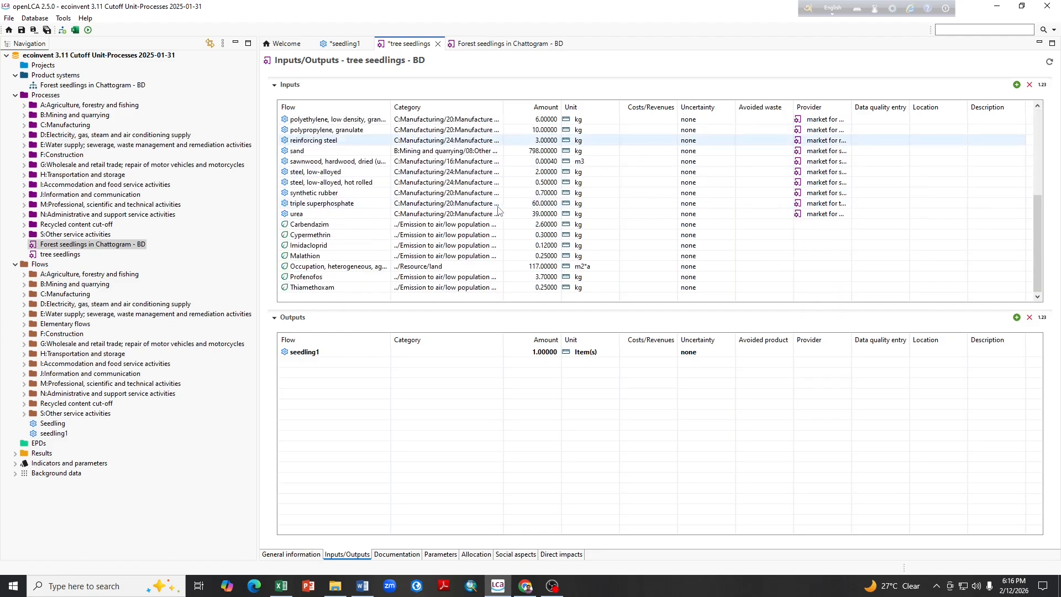
scroll(504, 197, "up", 5)
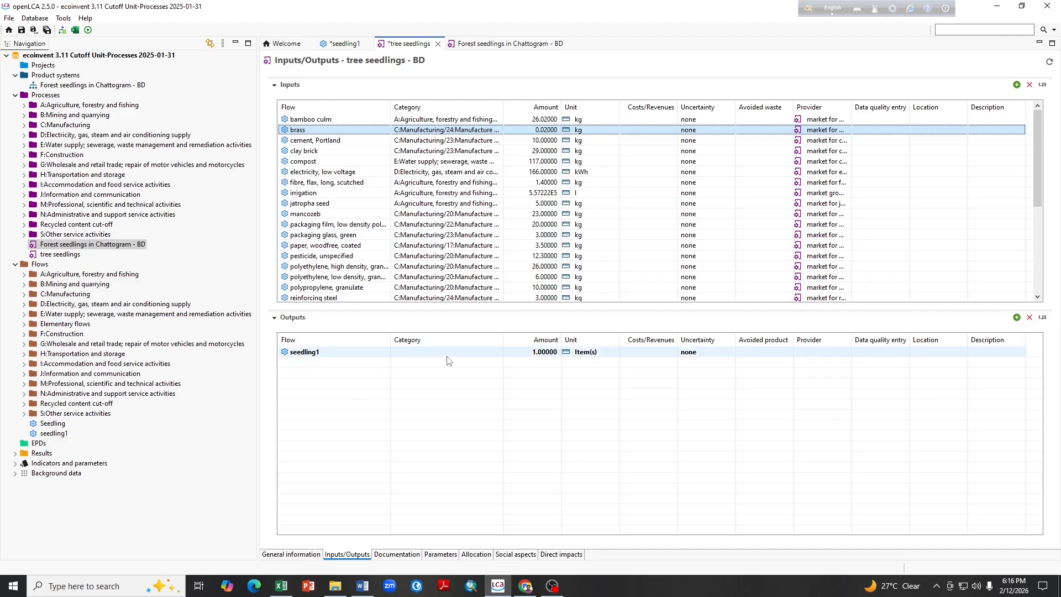
Set the seedling1 output amount to 10000 items
left_click(545, 357)
left_click(550, 353)
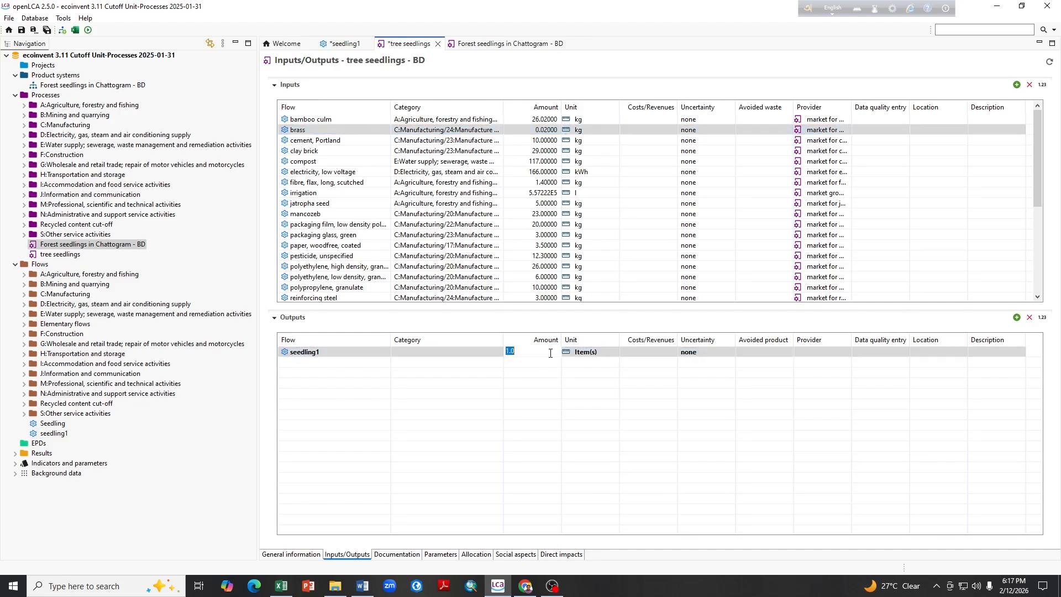
type("1")
left_click(522, 391)
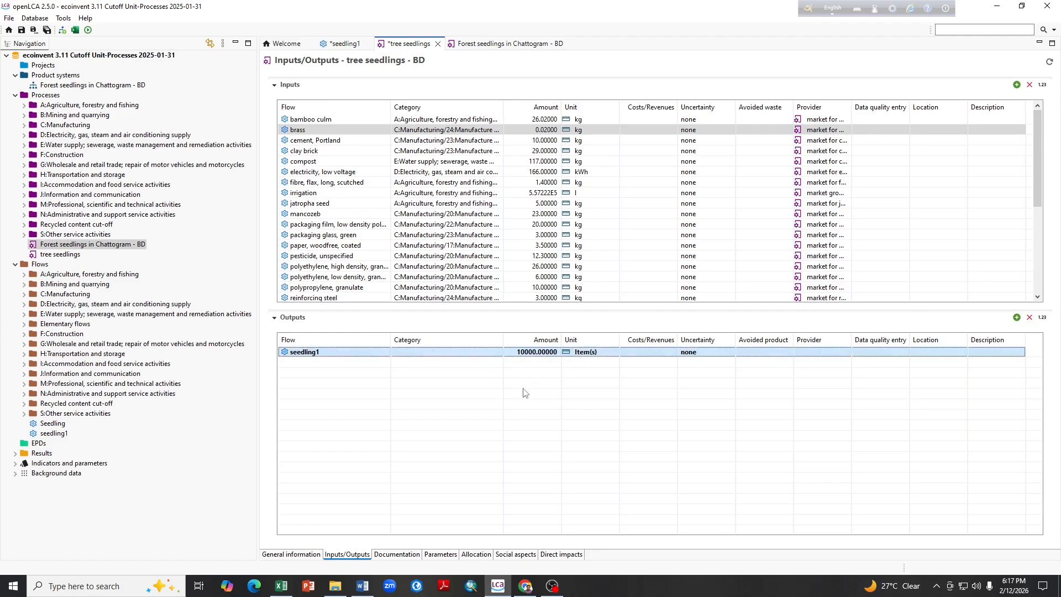
Add the municipal solid waste flow from treatment and disposal of non-hazardous waste to the tree seedlings outputs
double_click(315, 363)
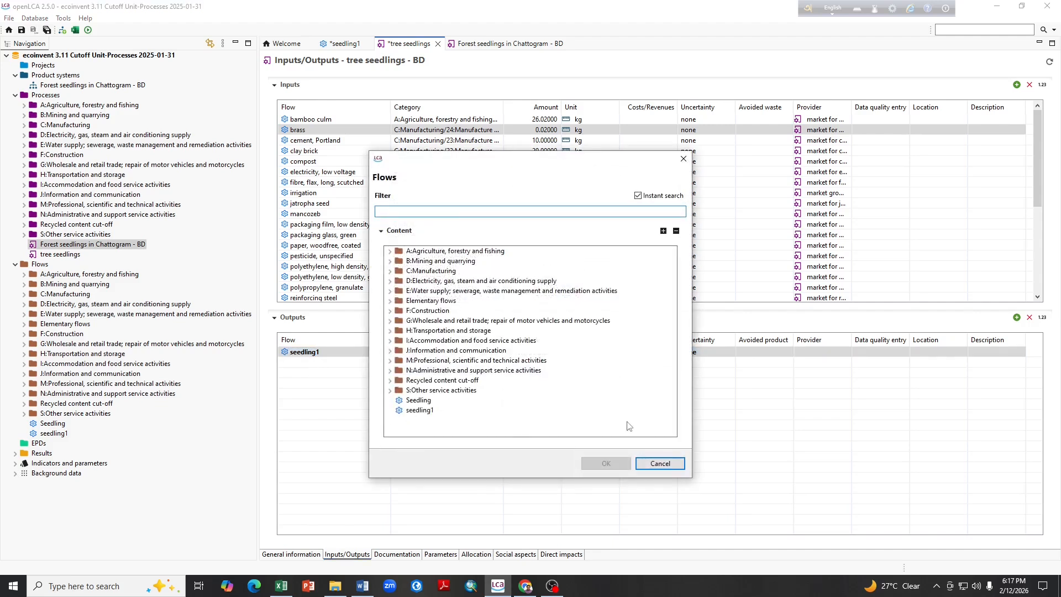
left_click(667, 466)
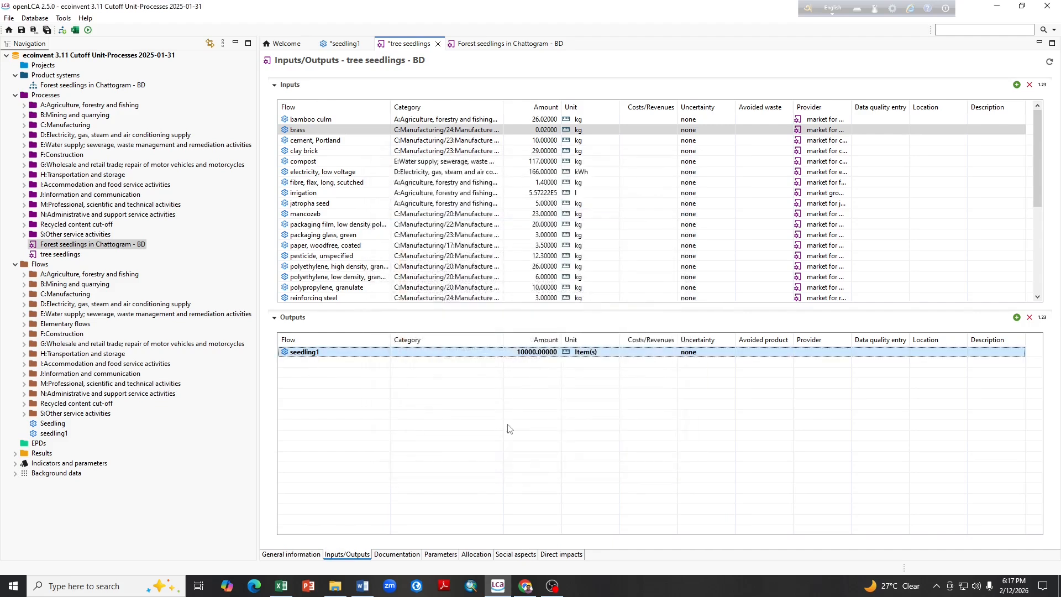
double_click(313, 366)
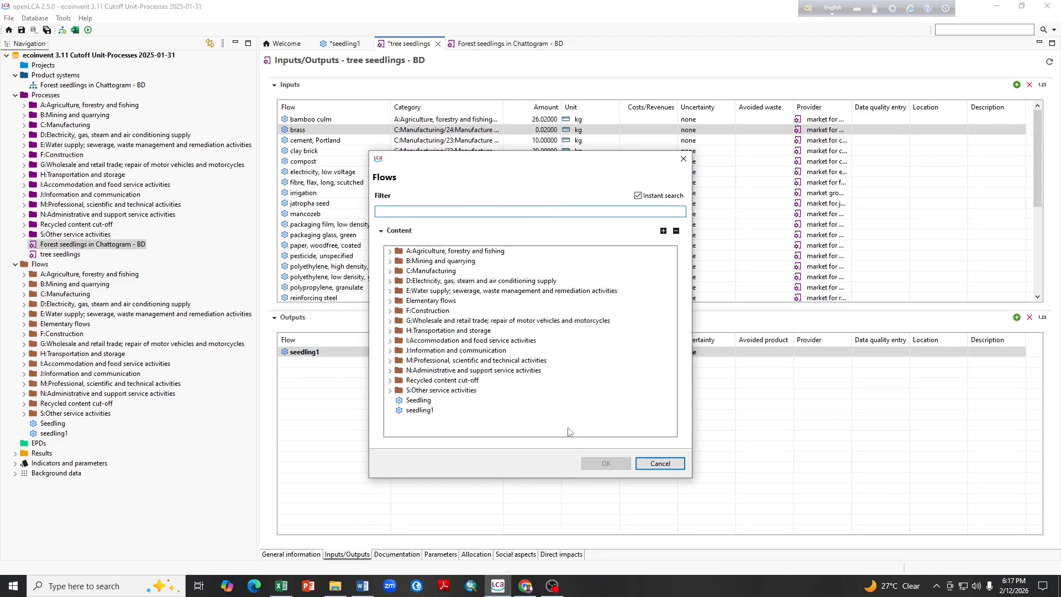
type("municipa")
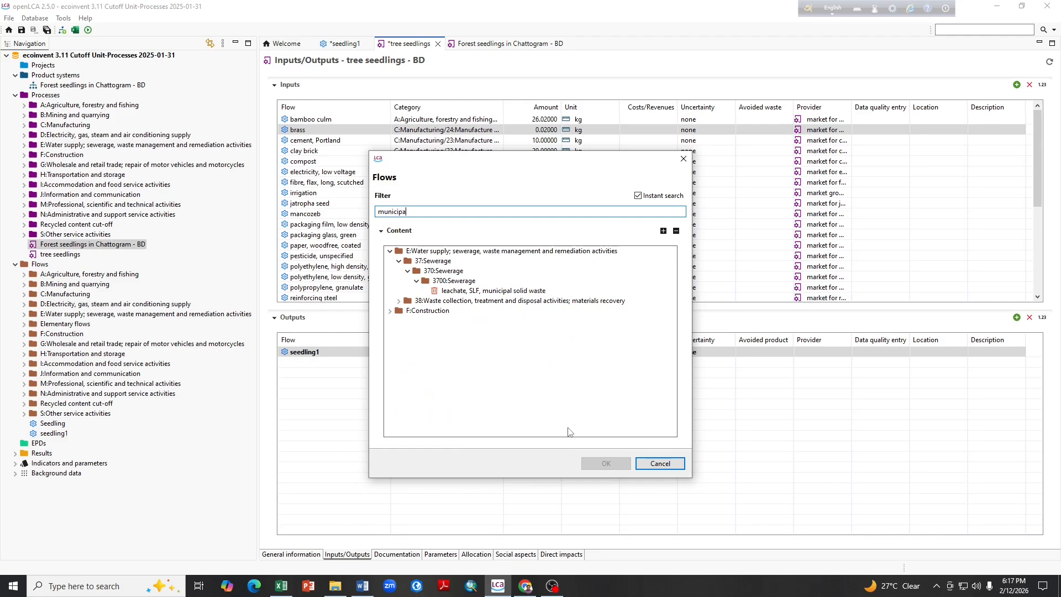
type("l solid waste")
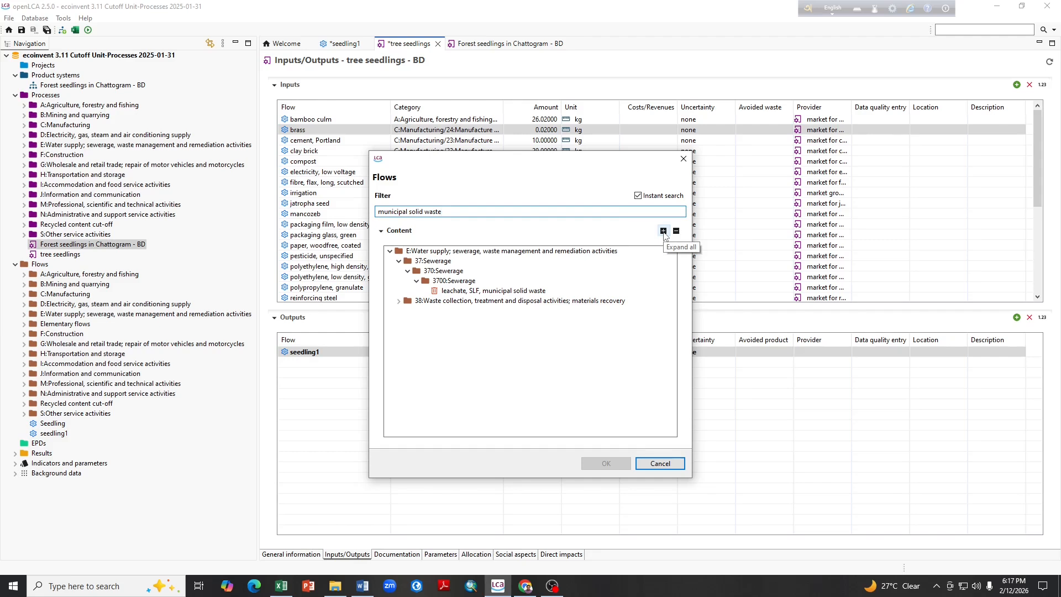
left_click(664, 232)
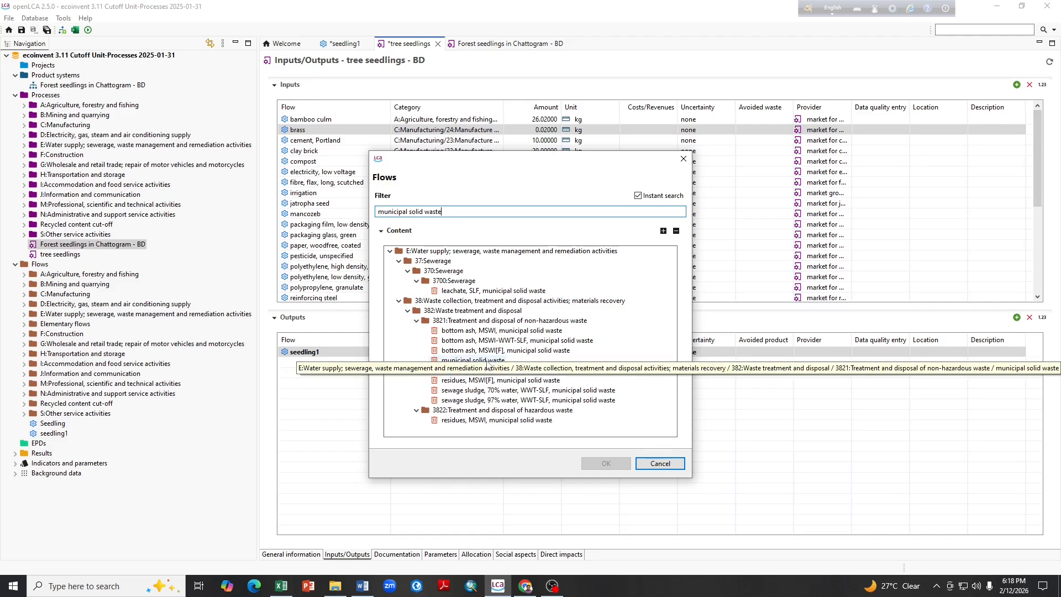
left_click(487, 361)
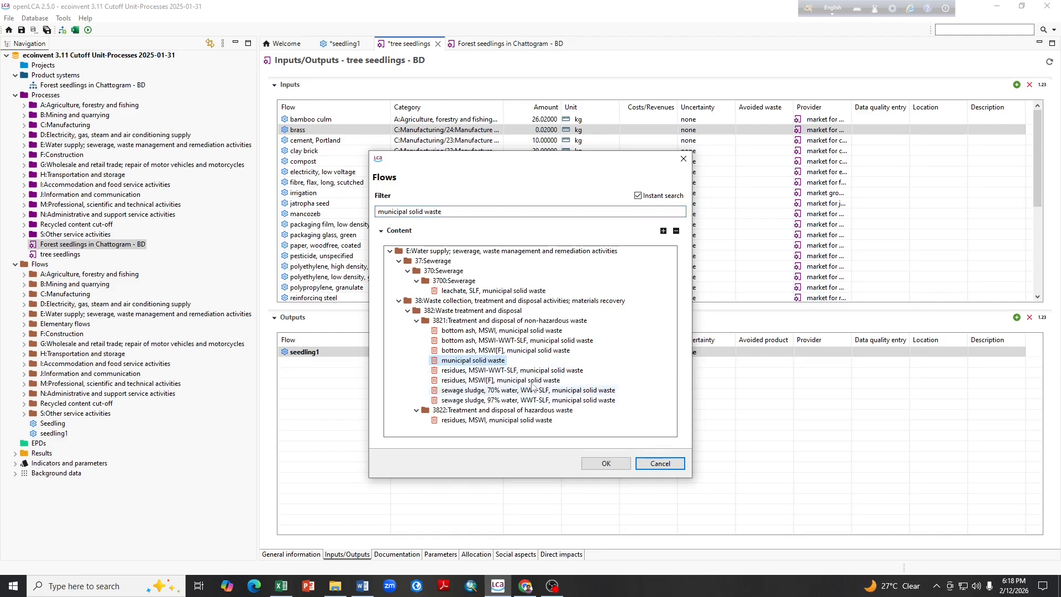
left_click(605, 465)
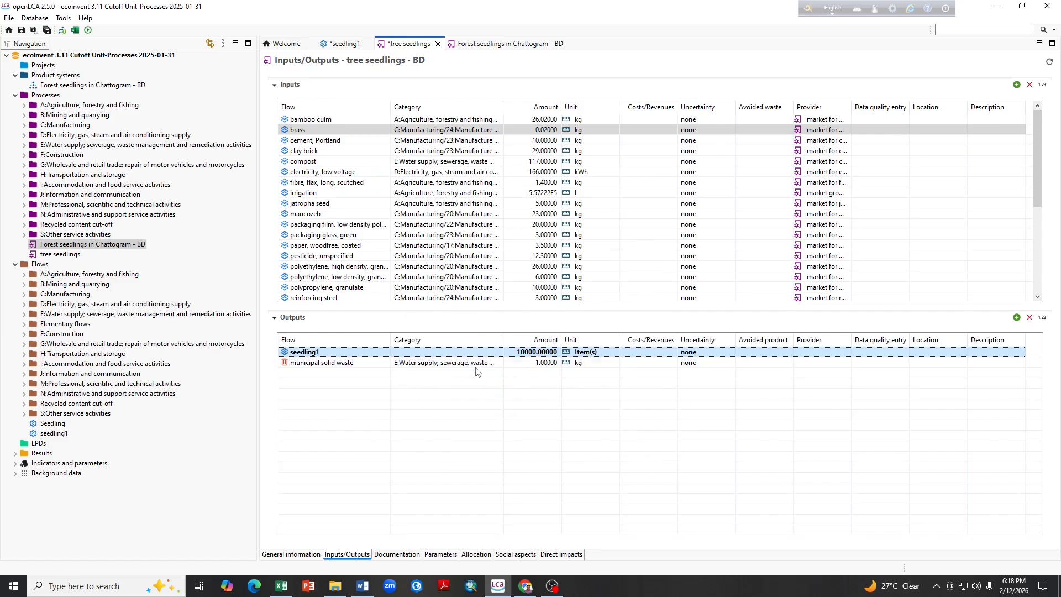
Set the municipal solid waste provider to treatment of municipal solid waste, municipal incineration | municipal solid waste | Cutoff, U - RoW
left_click(850, 365)
left_click(847, 363)
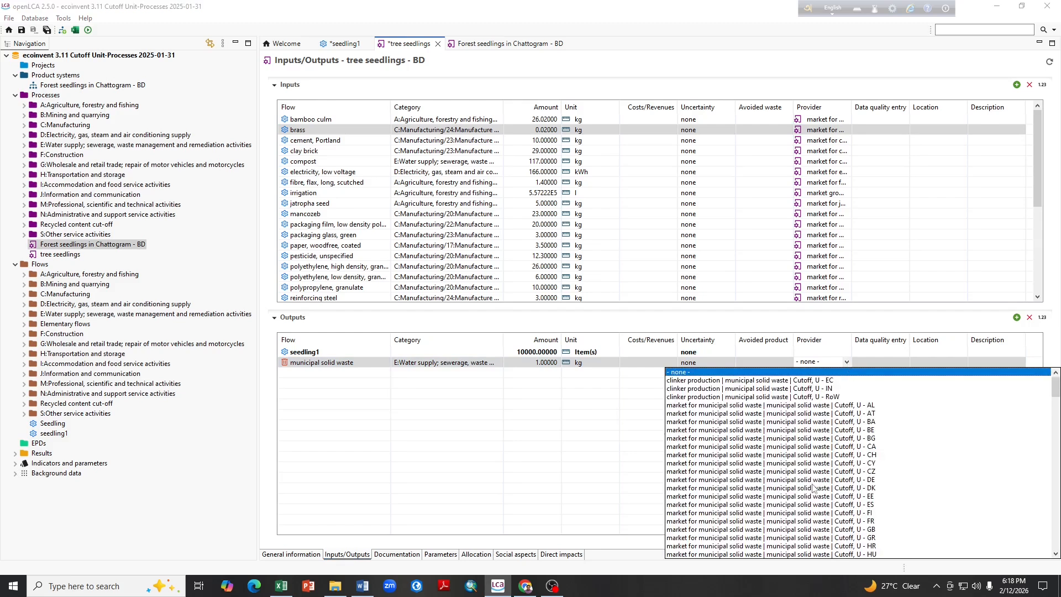
scroll(816, 485, "down", 5)
scroll(781, 534, "down", 10)
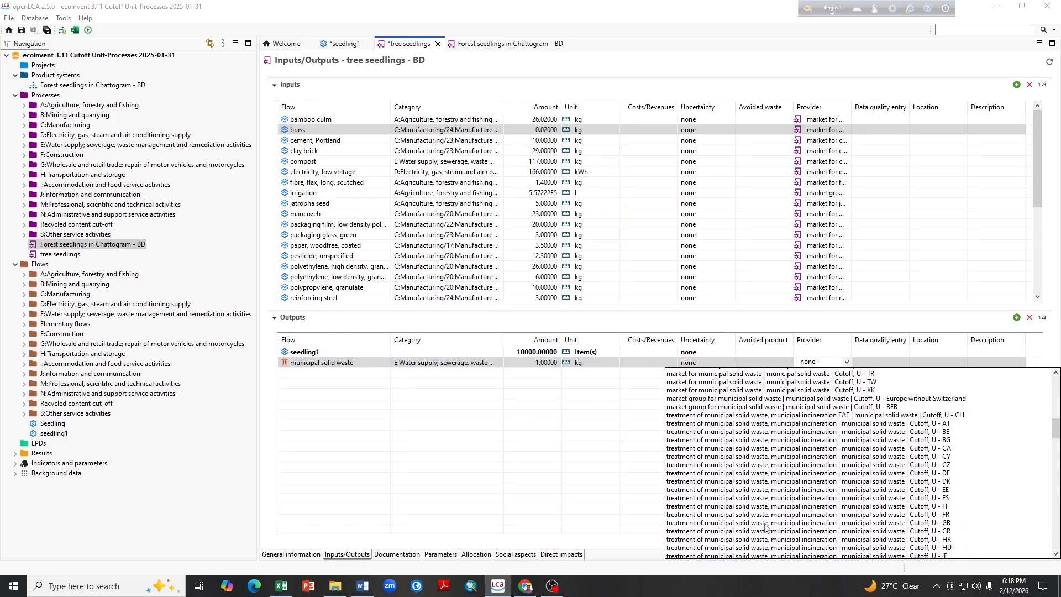
scroll(765, 528, "down", 3)
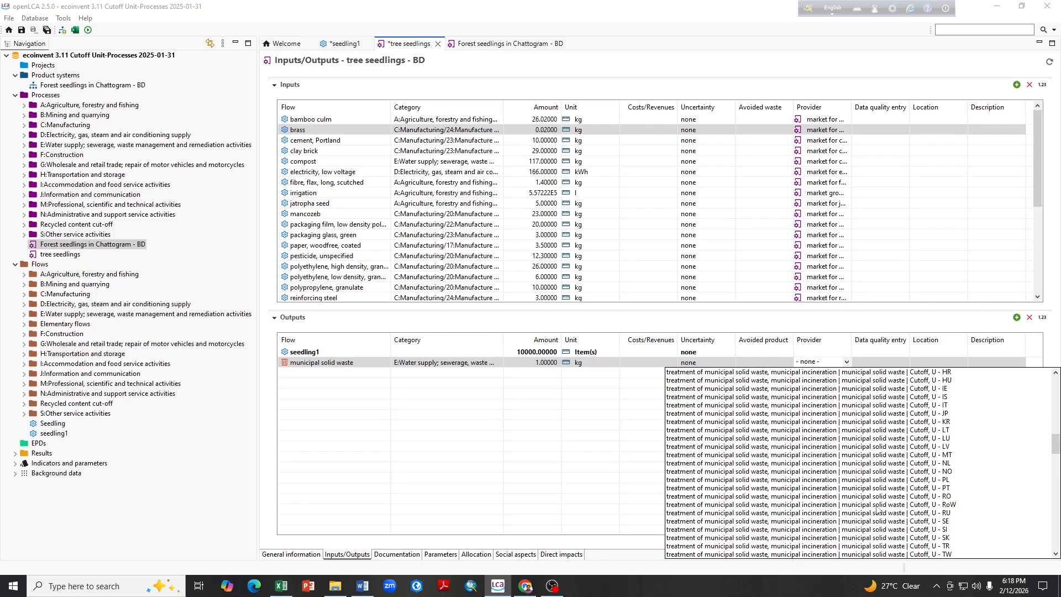
left_click(814, 508)
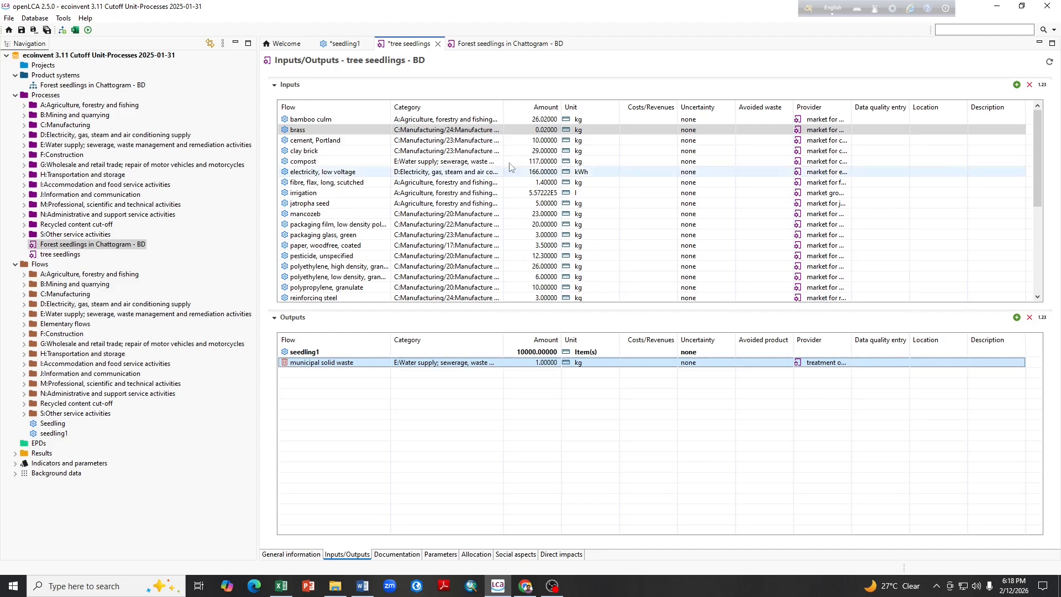
Set the municipal solid waste output to 13.20 kg, as in the Forest seedlings in Chattogram process, and save the tree seedlings process
left_click(499, 47)
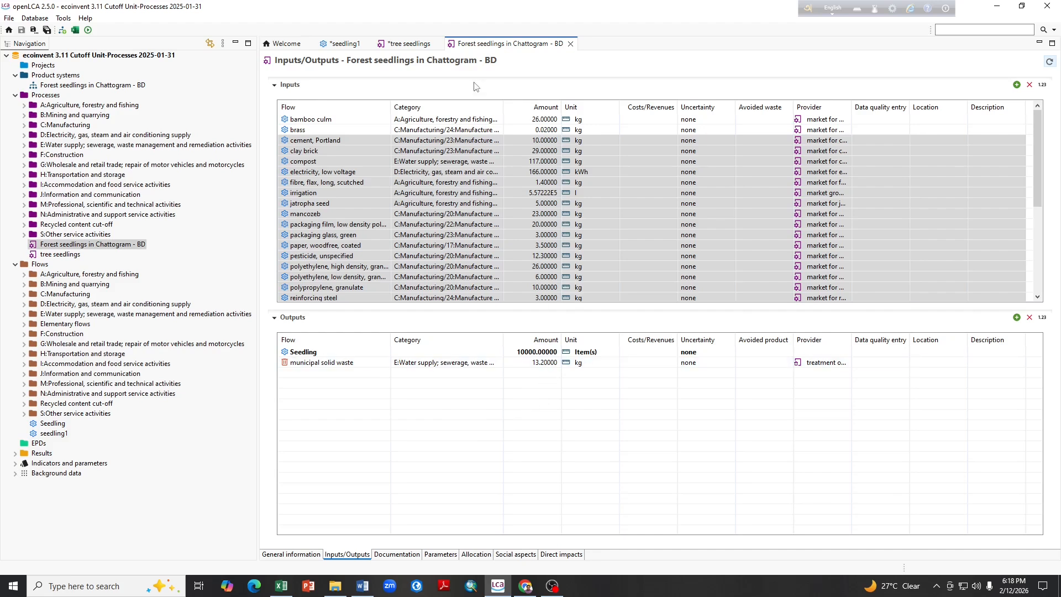
left_click(407, 44)
left_click(539, 363)
type("13.20")
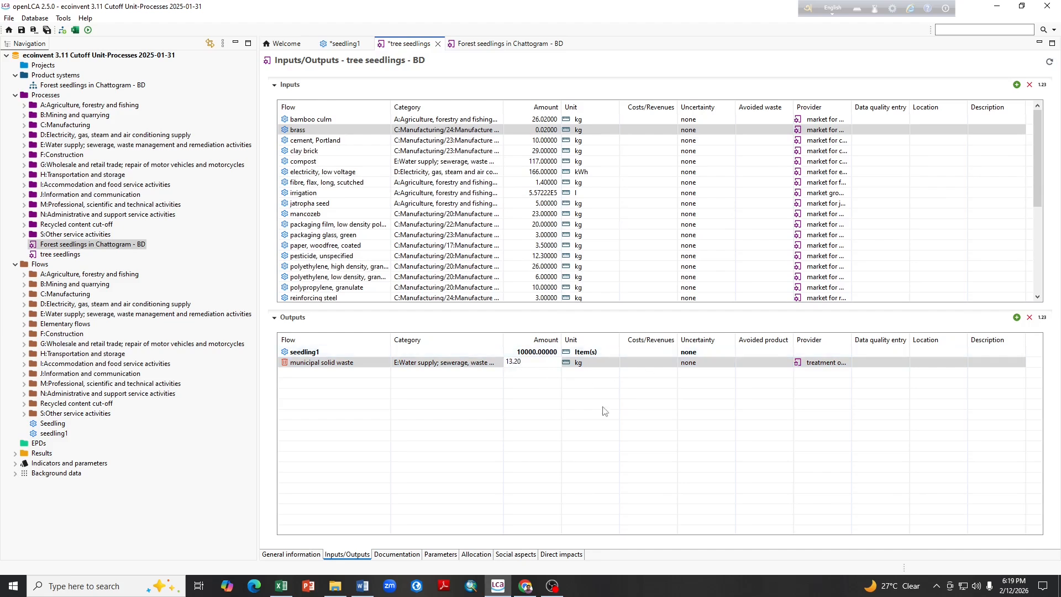
left_click(545, 430)
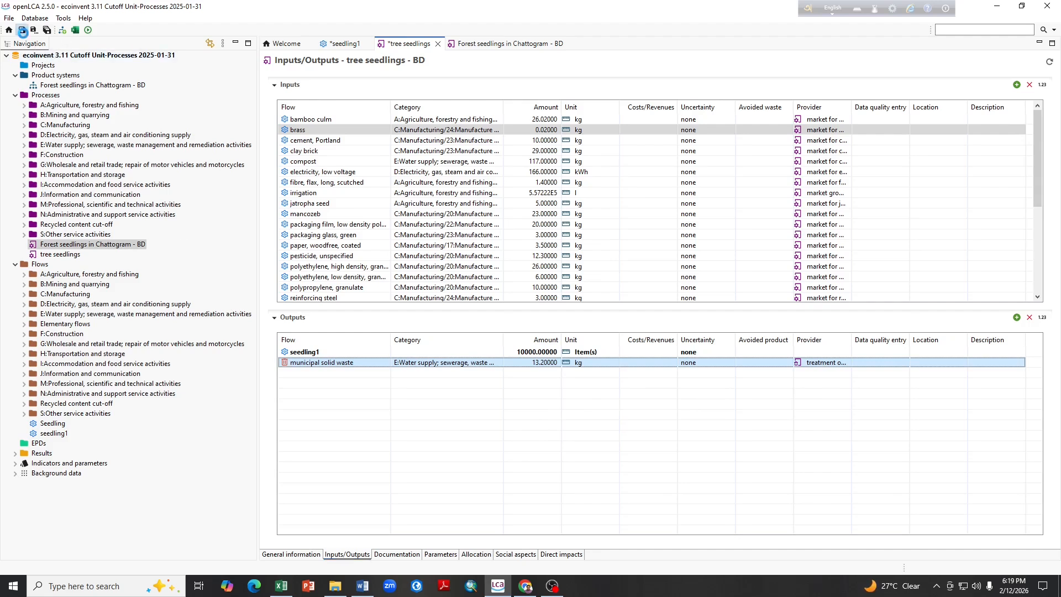
left_click(22, 31)
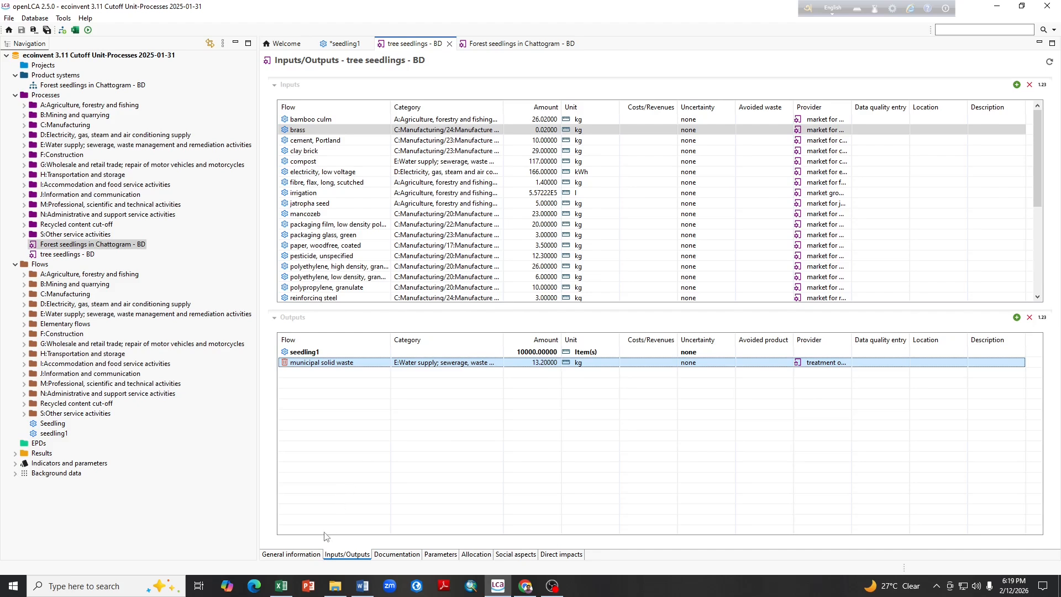
Create a product system from the tree seedlings process with default providers preferred and Unit process as the preferred process type
left_click(301, 555)
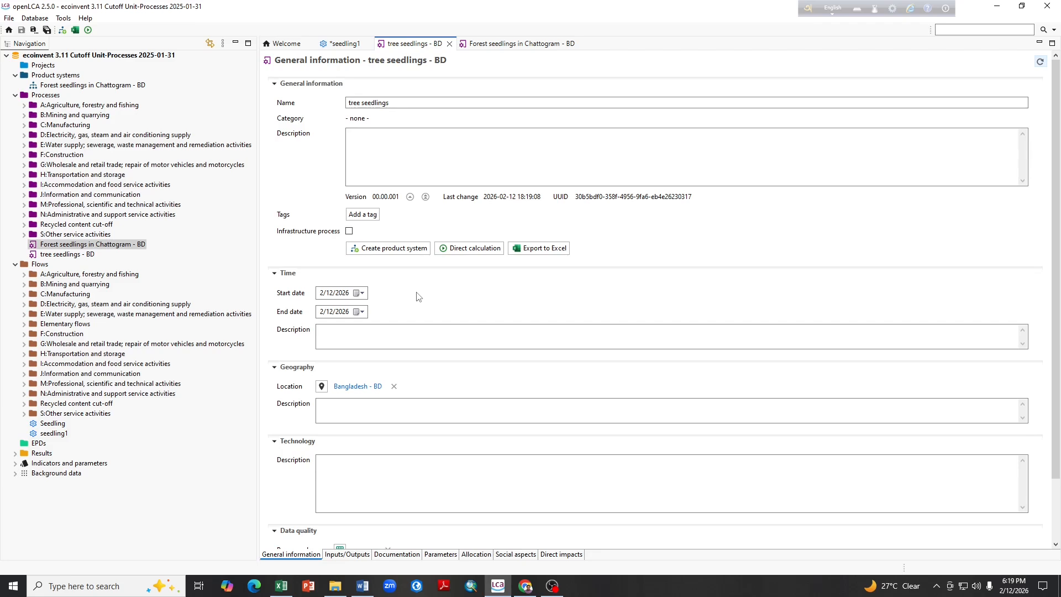
left_click(401, 249)
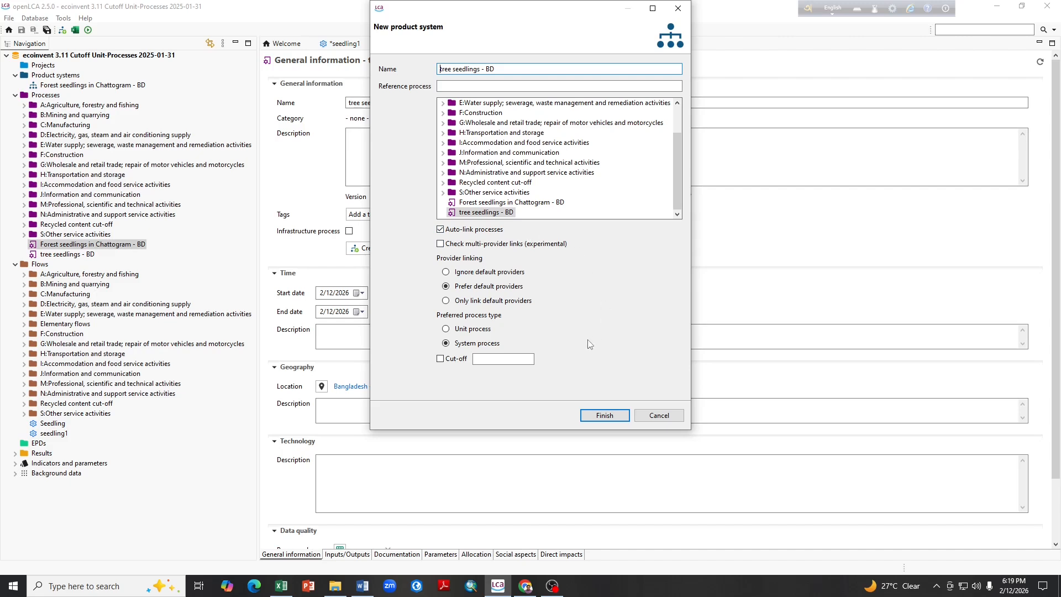
left_click(446, 330)
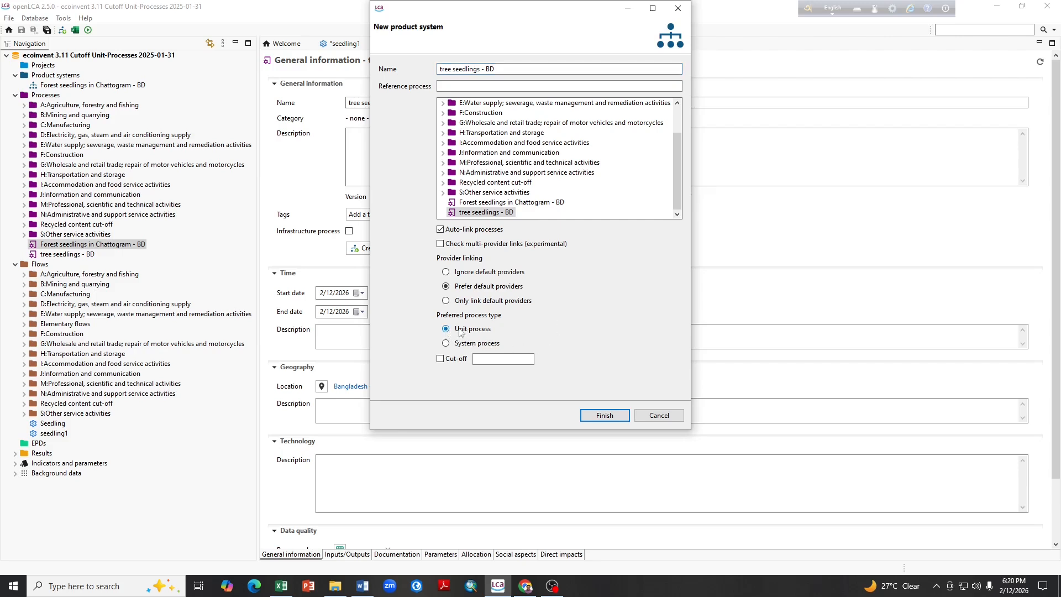
left_click(603, 416)
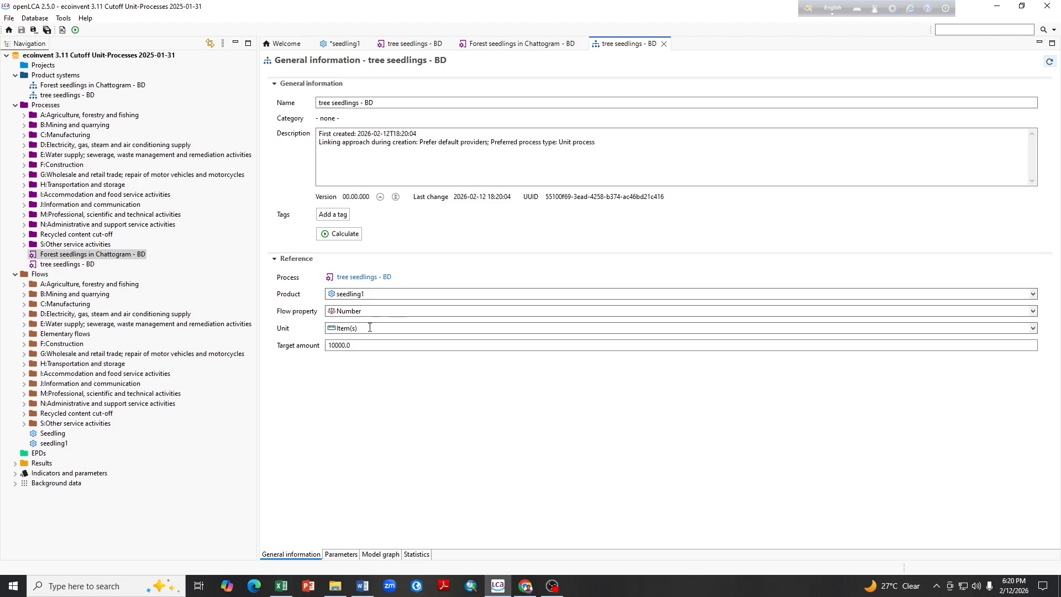
Check the new product system's target amount and view its model graph
left_click(363, 344)
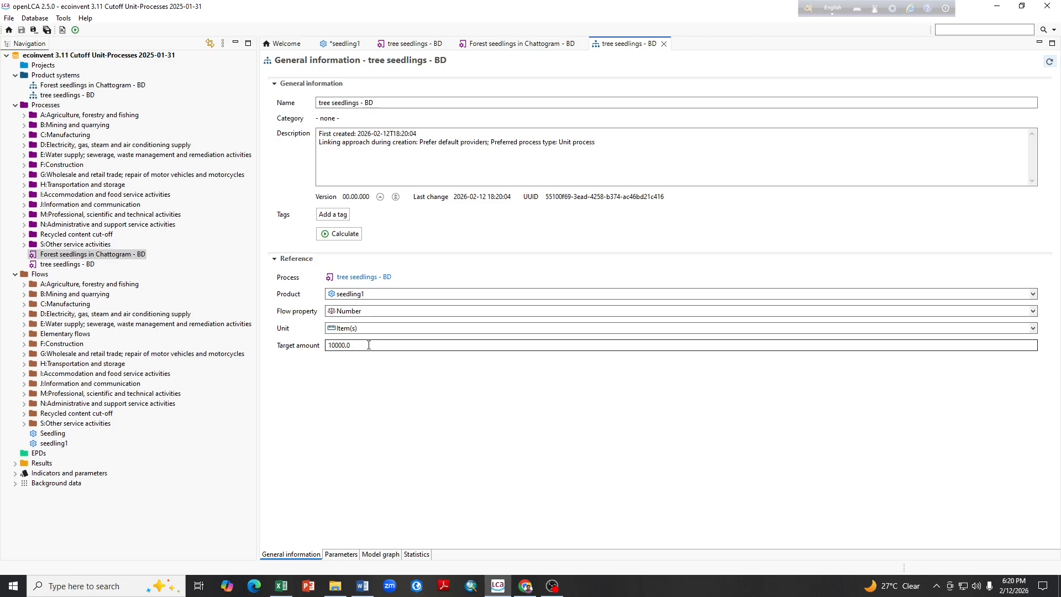
left_click(379, 555)
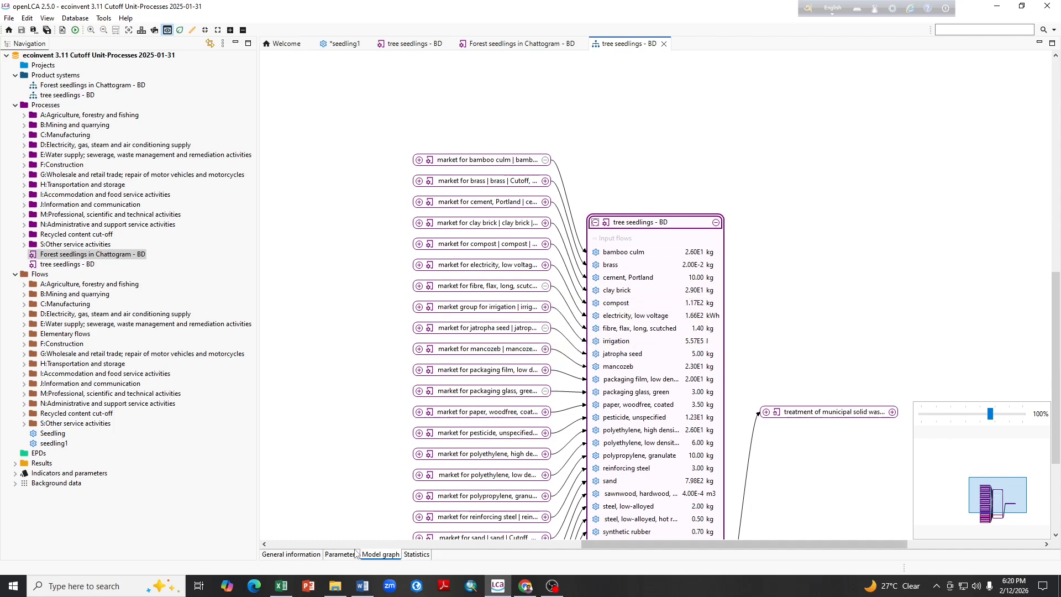
left_click(303, 555)
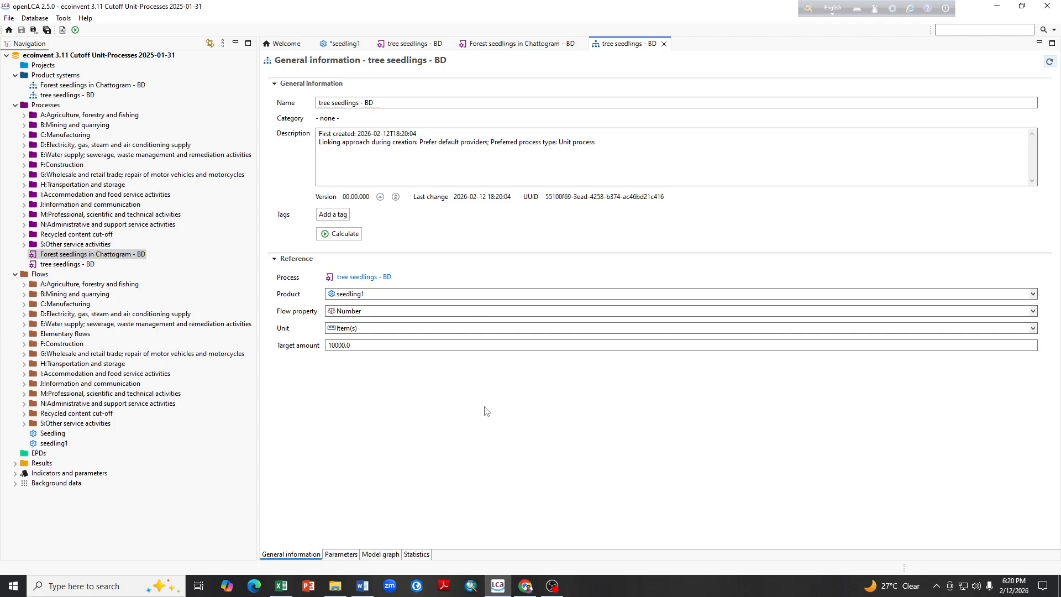
Calculate the product system with ReCiPe 2016 v1.03, midpoint (H) and allocation as defined in processes, saving the pending changes first
left_click(342, 236)
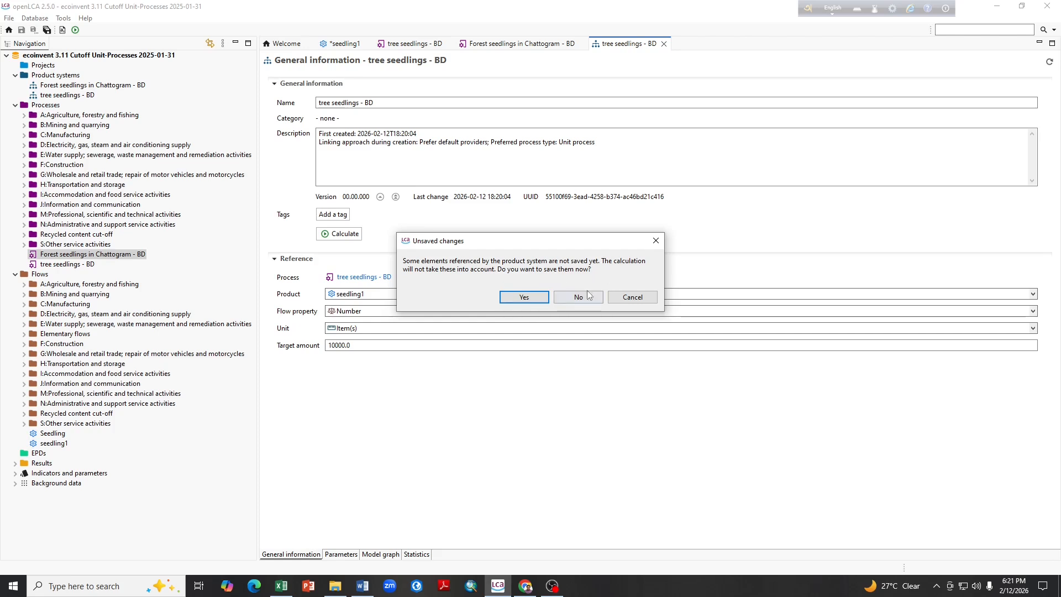
left_click(526, 302)
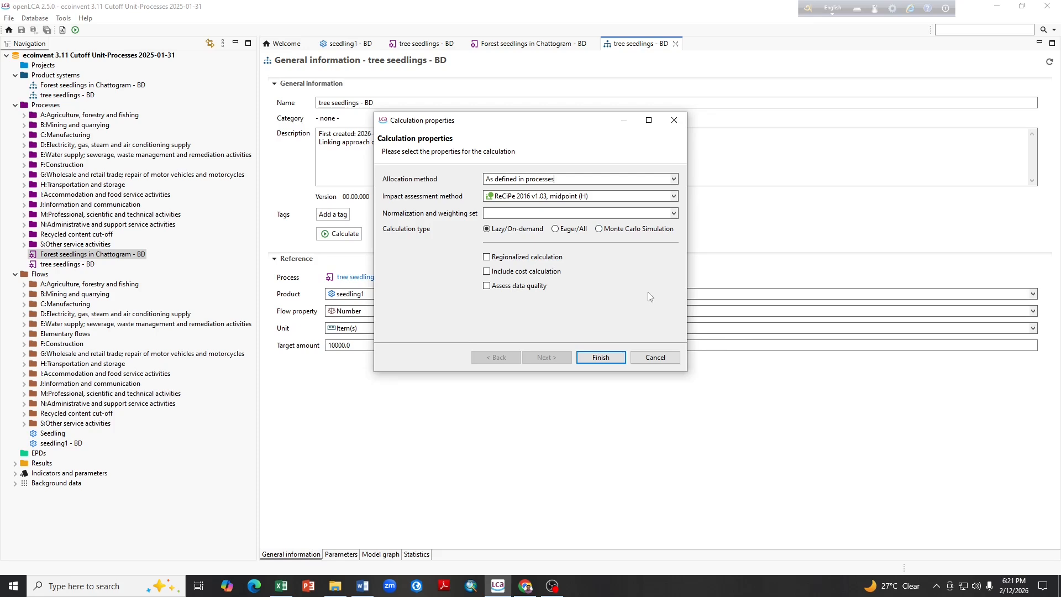
left_click(599, 358)
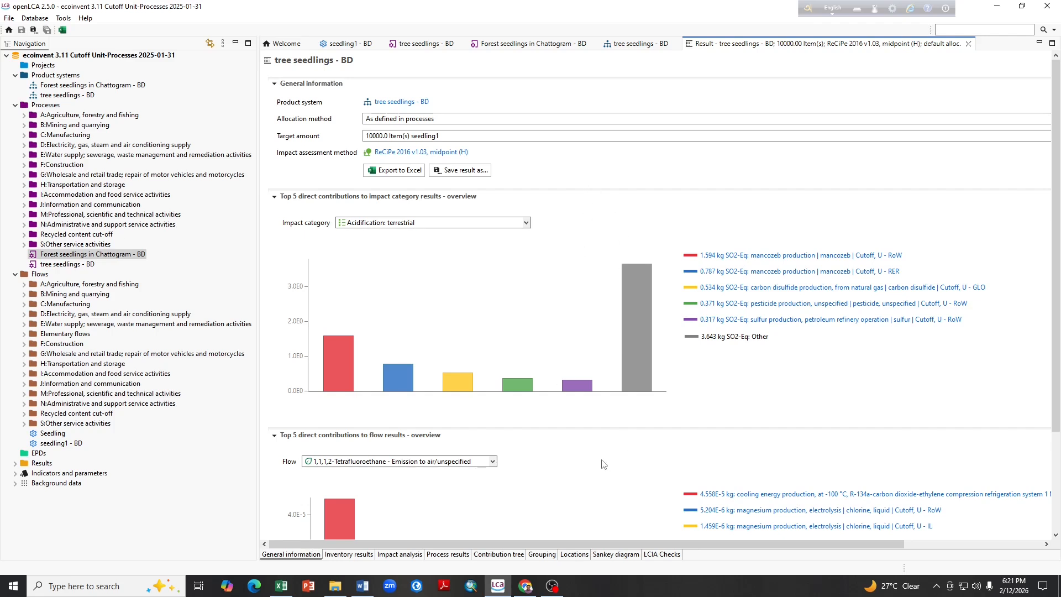
Look over the top contribution charts and save the calculation as a result named tree seedlings - BD
scroll(604, 465, "down", 3)
scroll(578, 481, "up", 3)
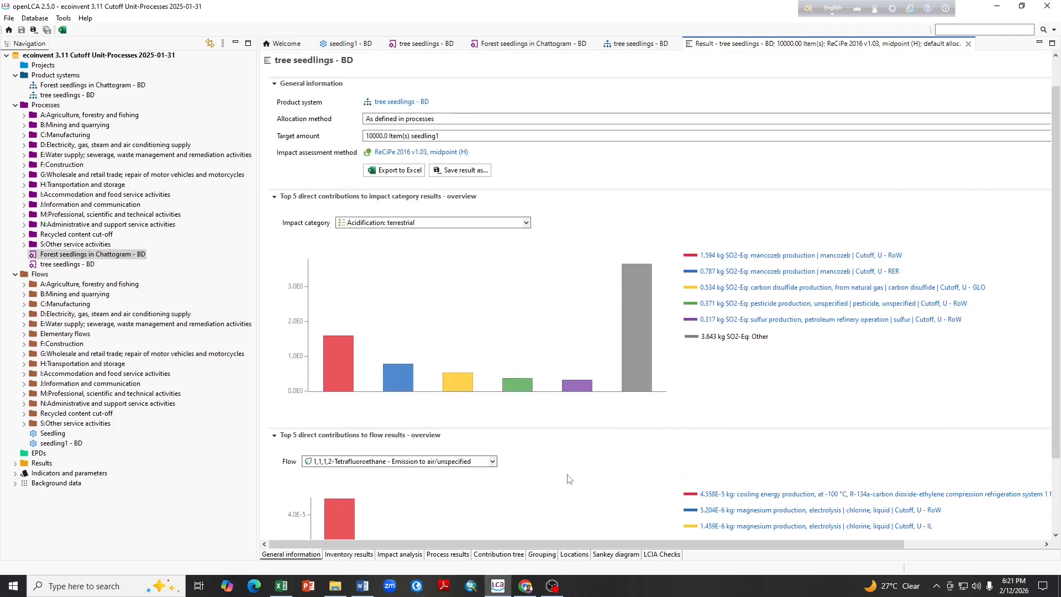
scroll(572, 479, "down", 3)
scroll(563, 475, "up", 3)
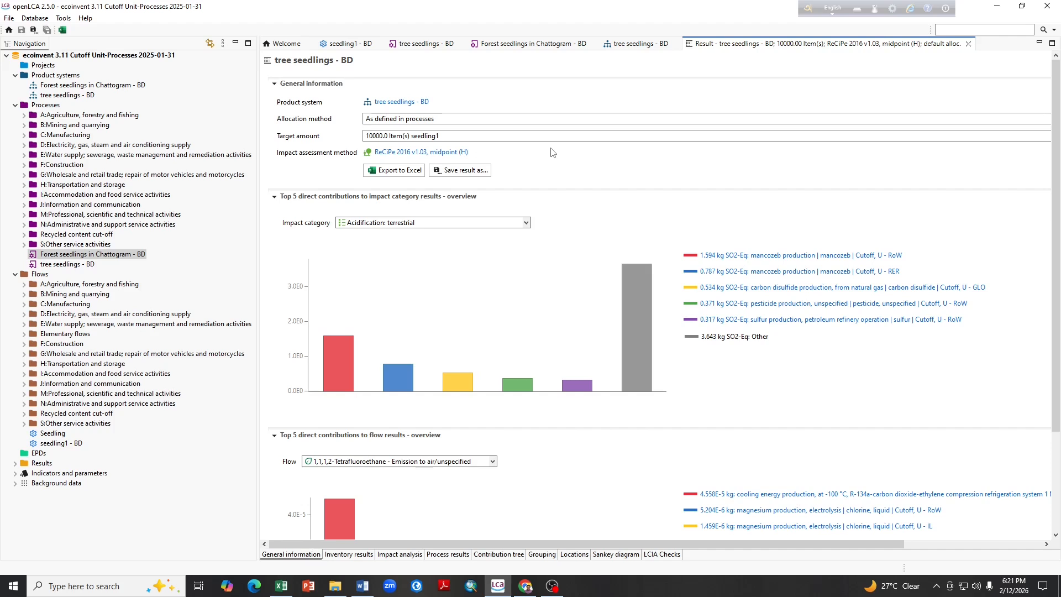
left_click(464, 171)
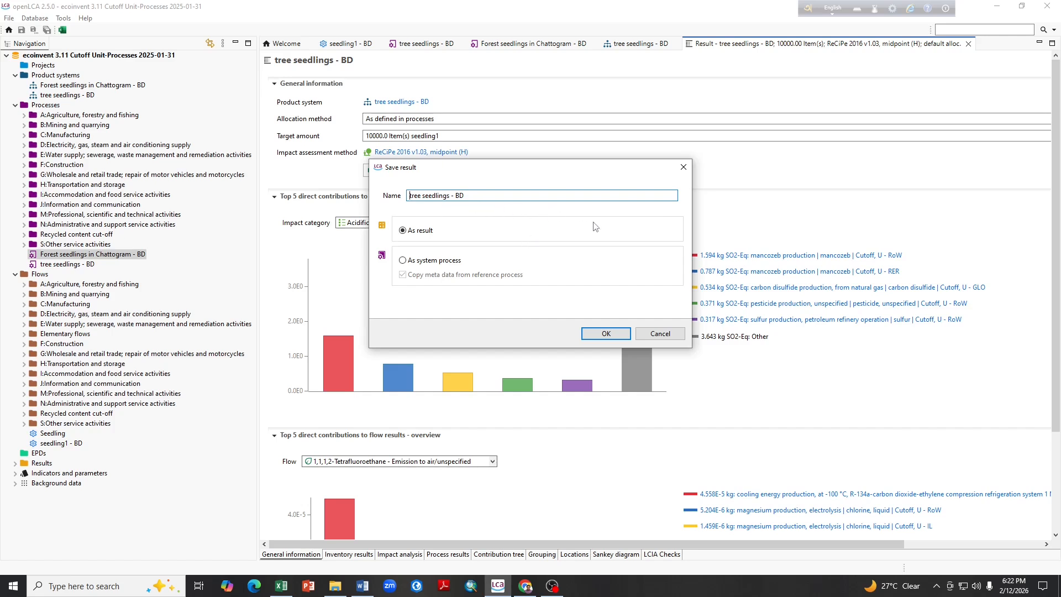
left_click(606, 334)
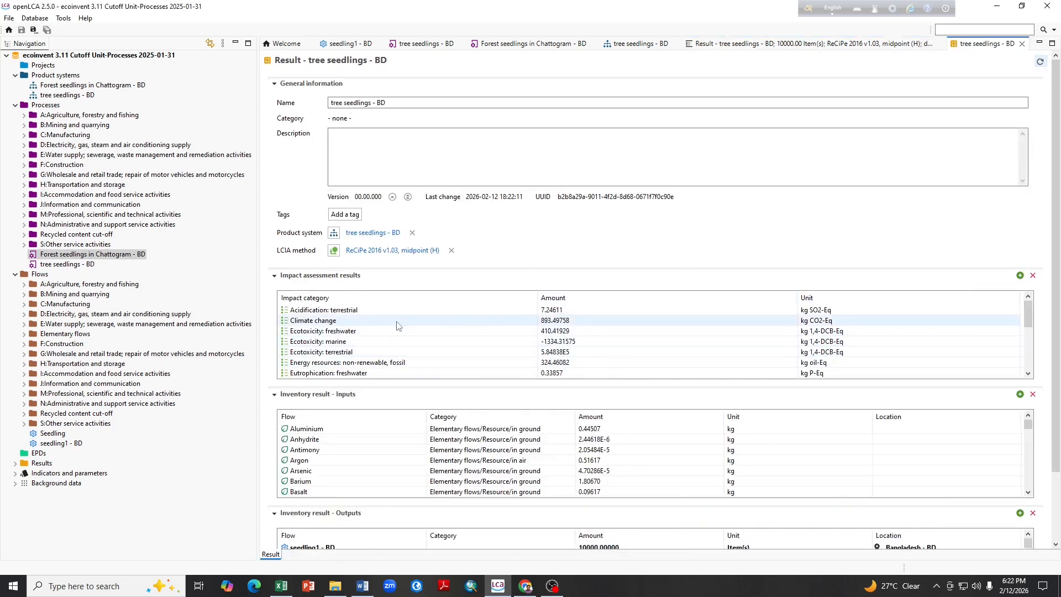
Copy all impact assessment results from the saved tree seedlings result and switch to the LCA data sheets workbook in Excel
scroll(445, 326, "down", 3)
scroll(446, 327, "down", 1)
scroll(443, 327, "up", 4)
left_click(328, 310)
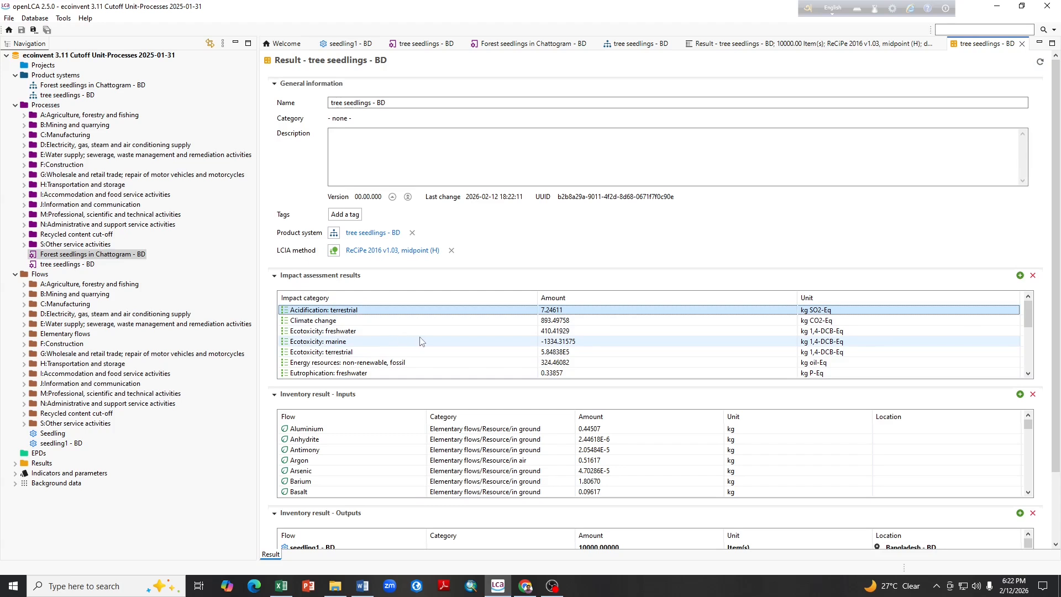
key("ctrl+a")
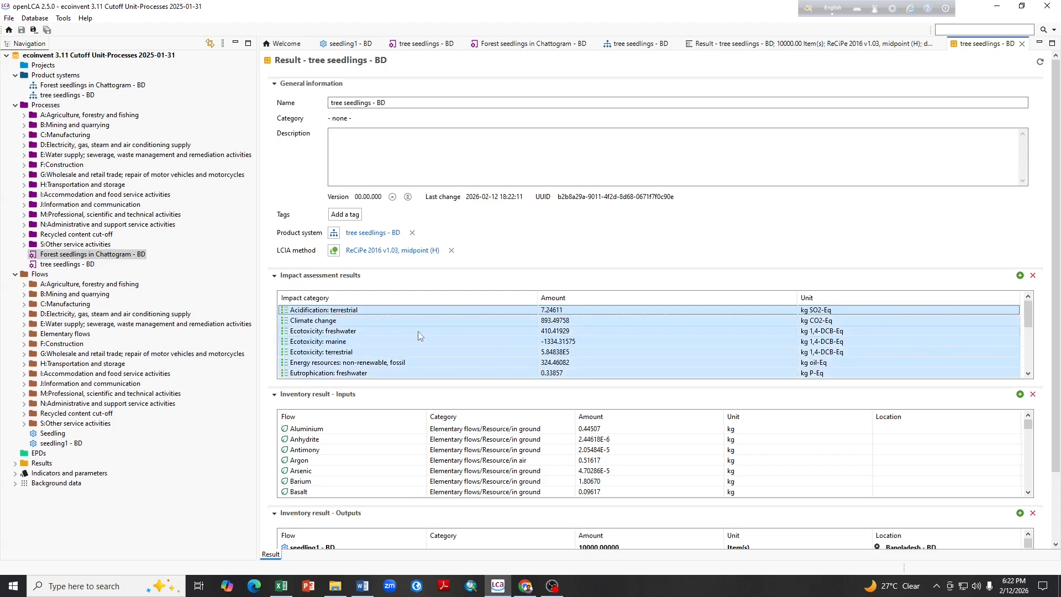
right_click(418, 331)
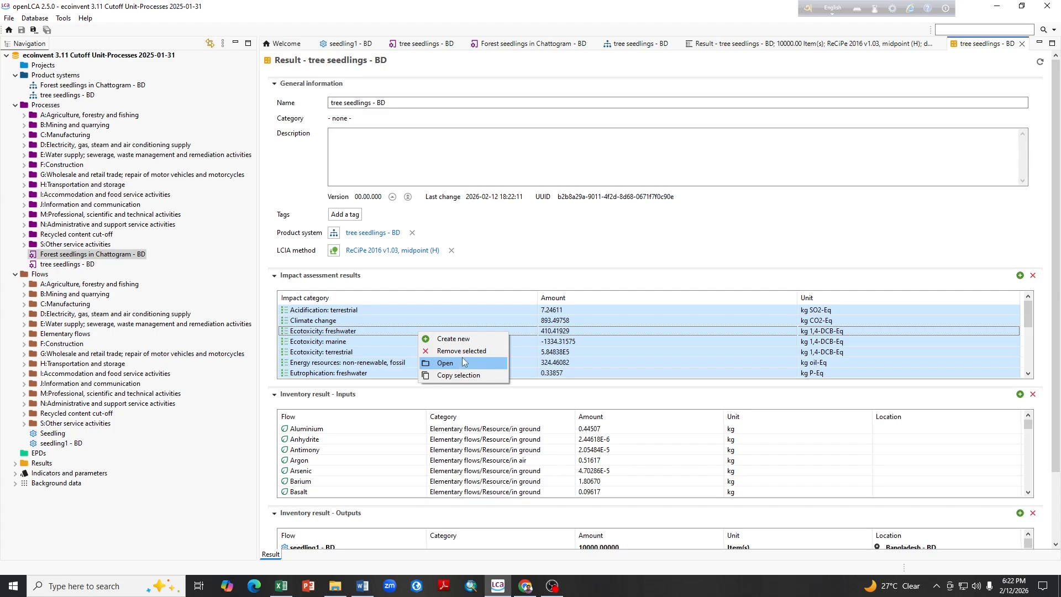
left_click(464, 375)
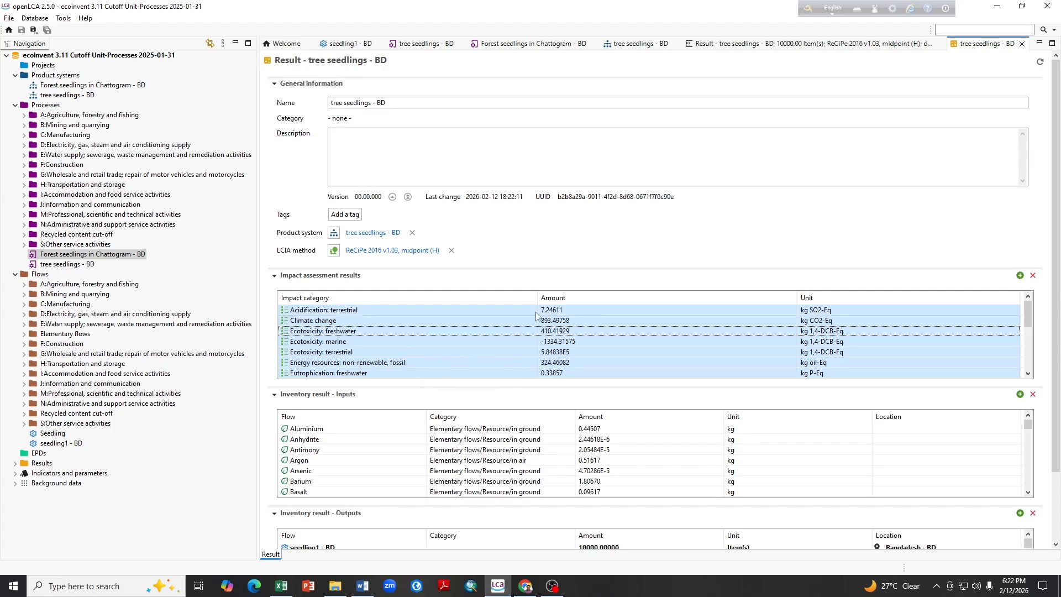
left_click(281, 586)
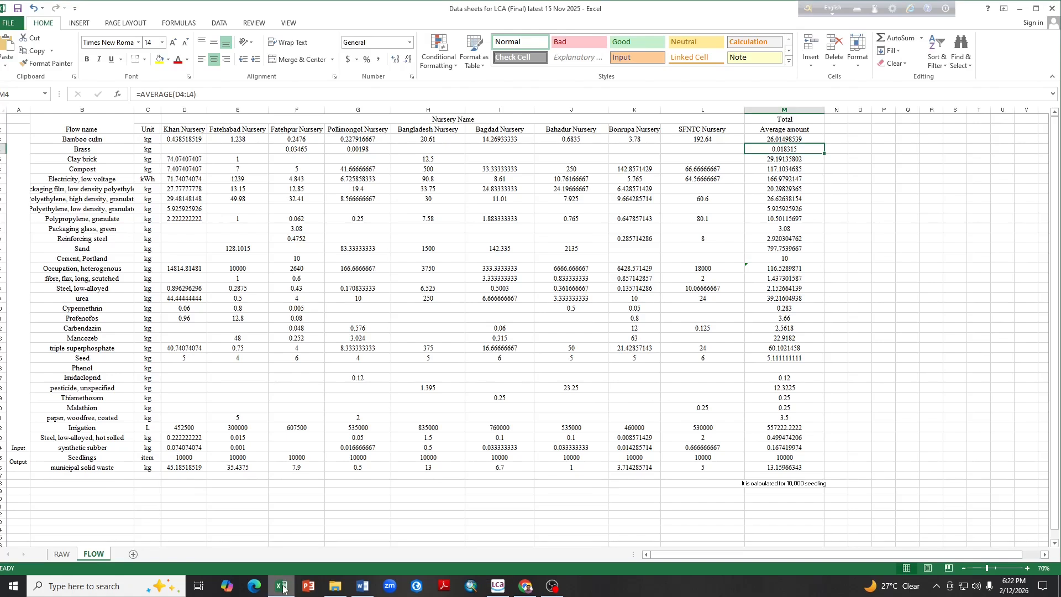
Create a new blank workbook and paste the copied impact assessment results starting at cell D3
left_click(15, 26)
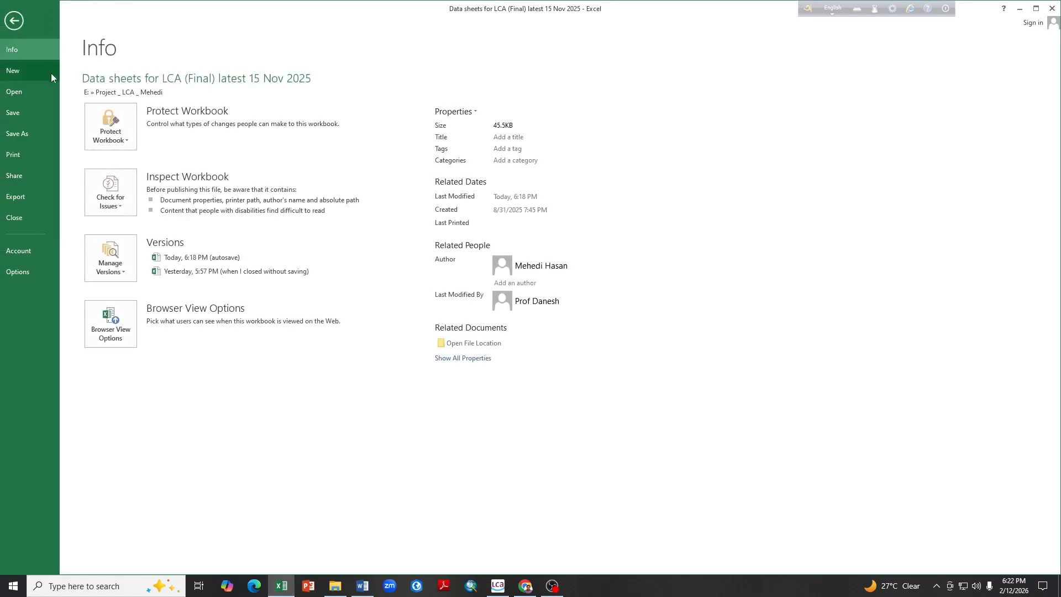
left_click(19, 74)
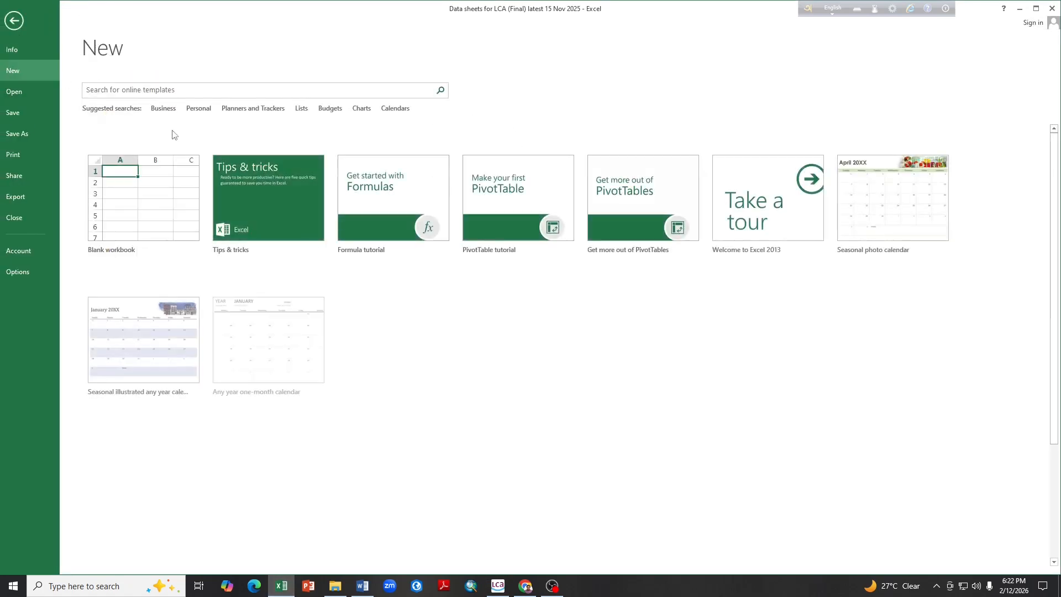
left_click(164, 182)
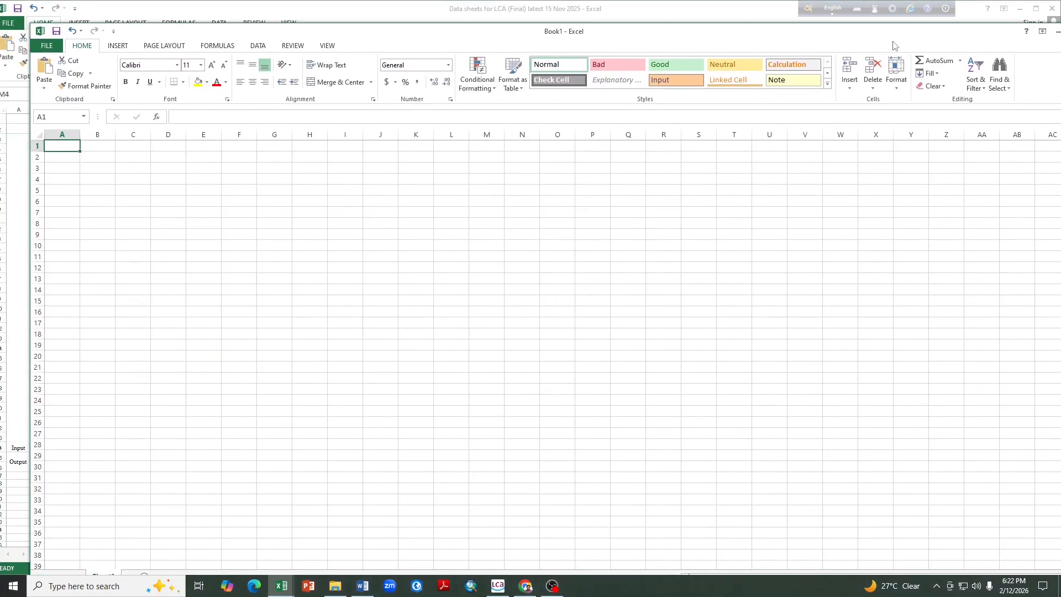
left_click(171, 168)
key("ctrl+v")
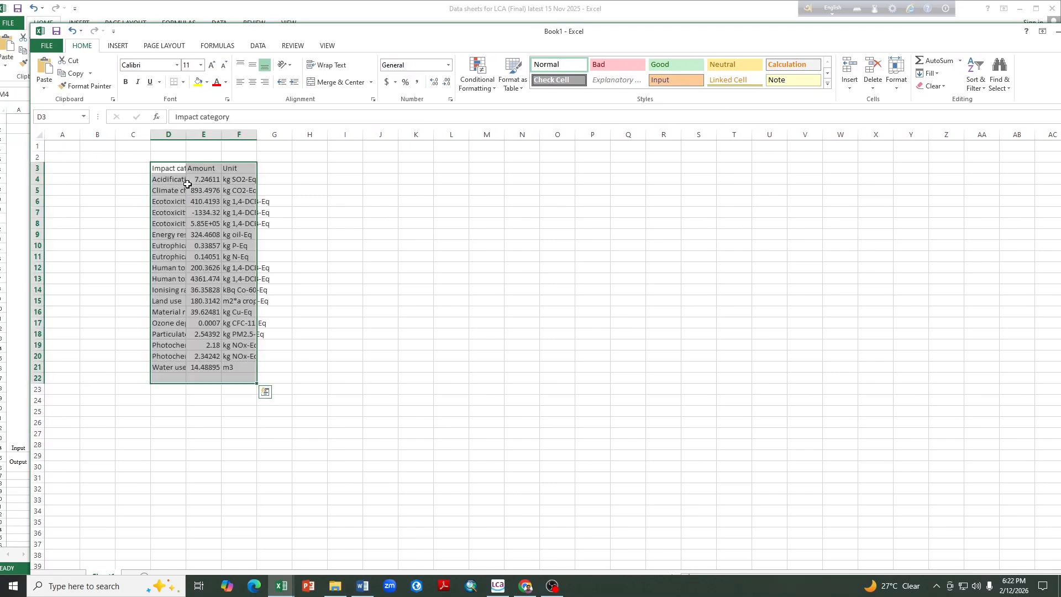
Fit the widths of columns D, E and F to the pasted impact results and switch back to openLCA
left_click(332, 167)
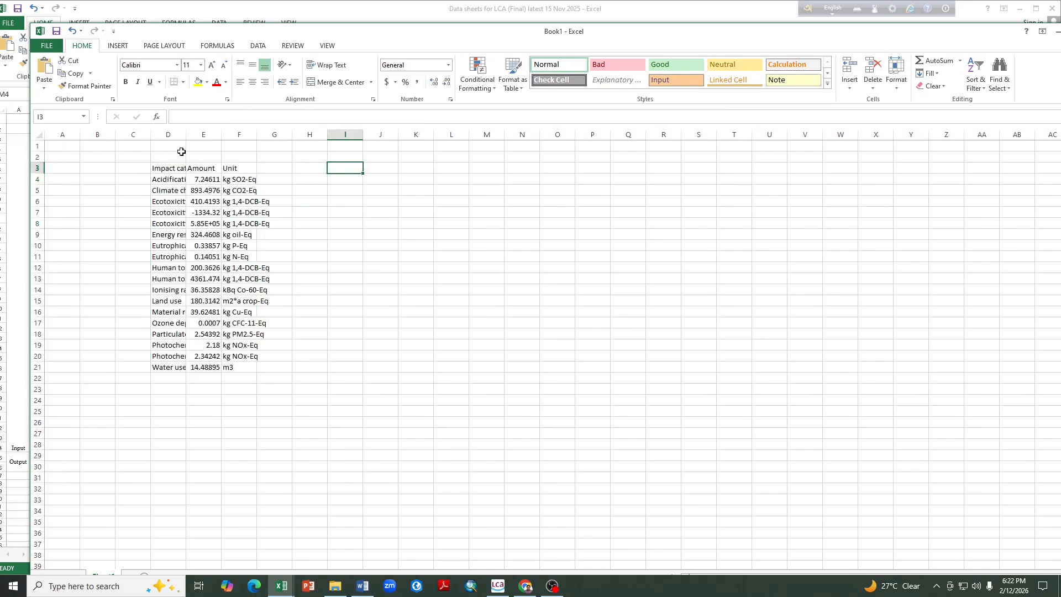
double_click(183, 134)
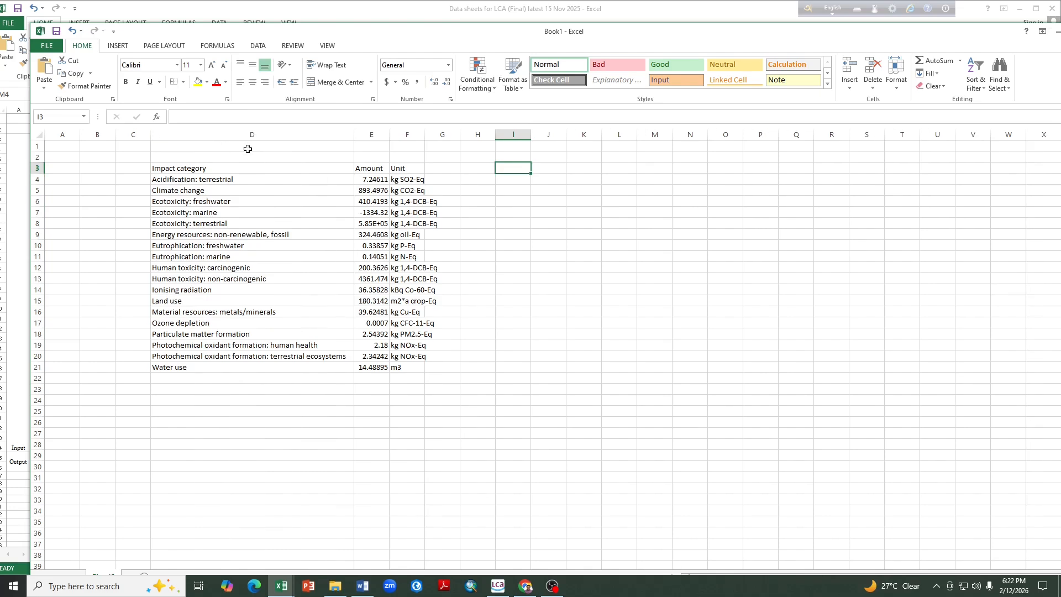
double_click(389, 133)
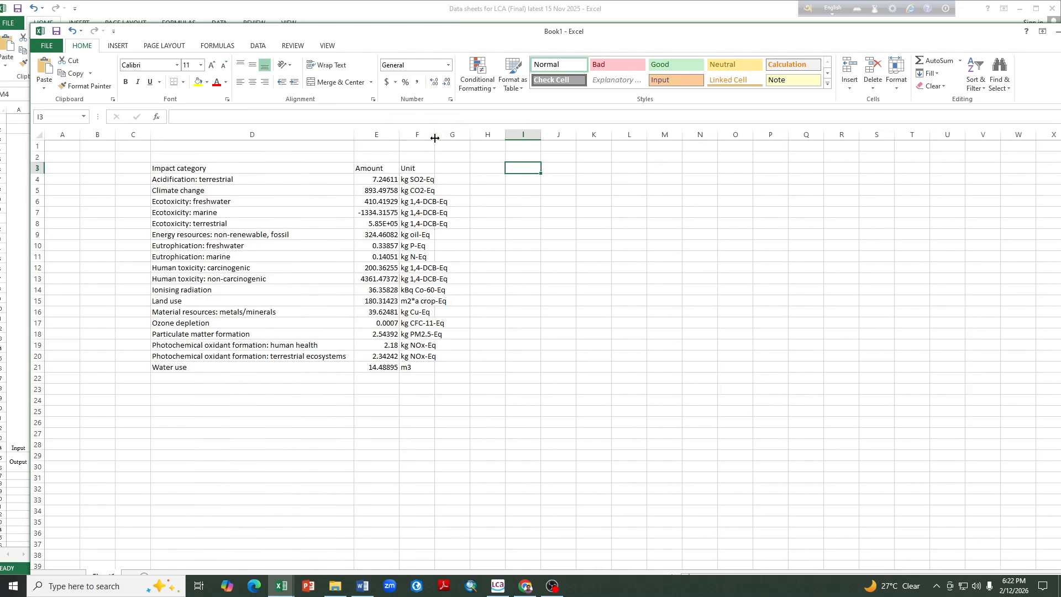
double_click(435, 138)
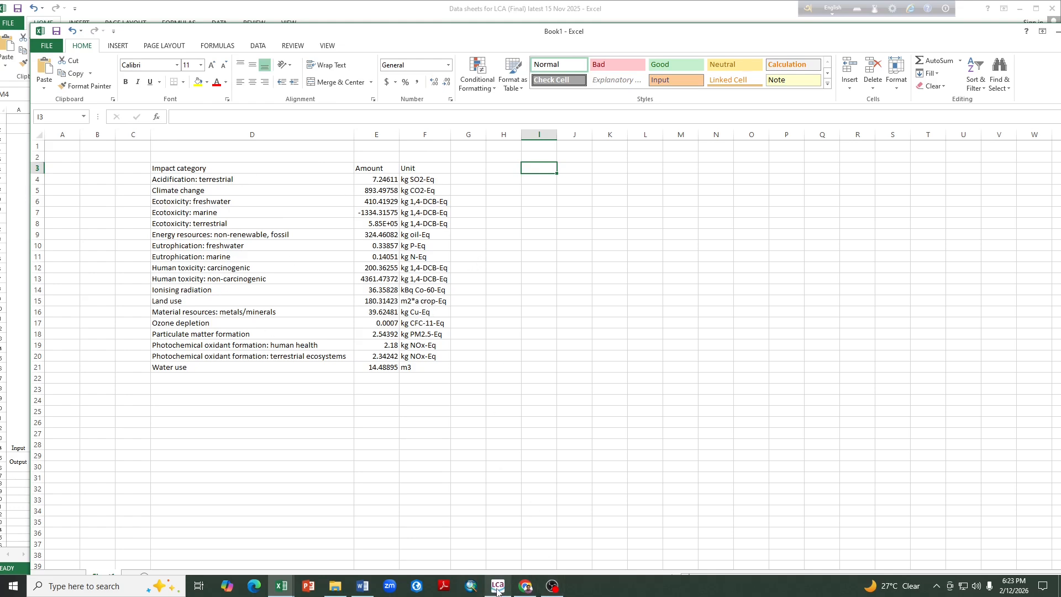
mouse_move(498, 591)
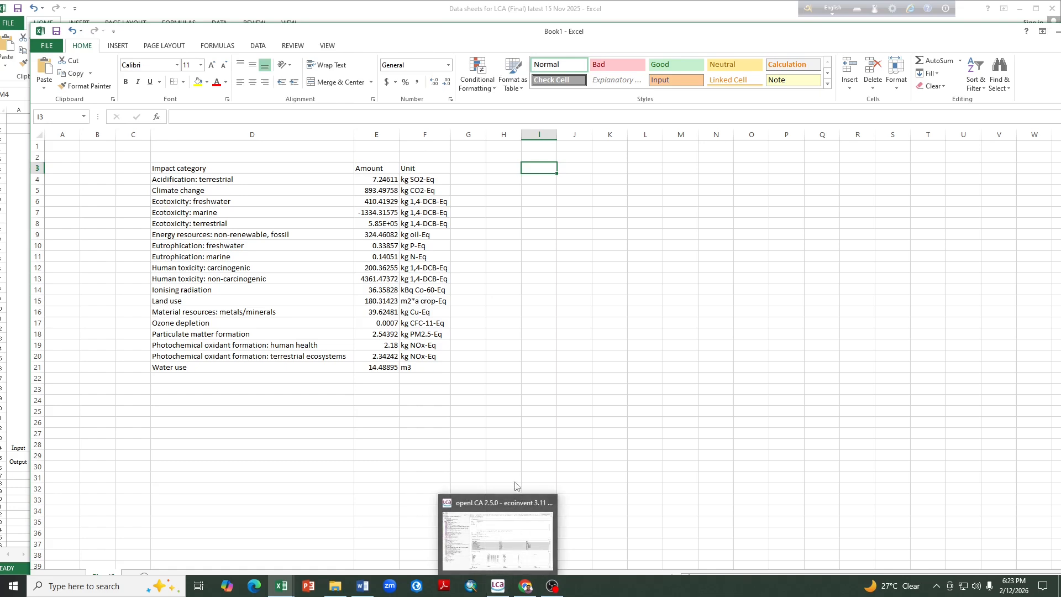
left_click(501, 589)
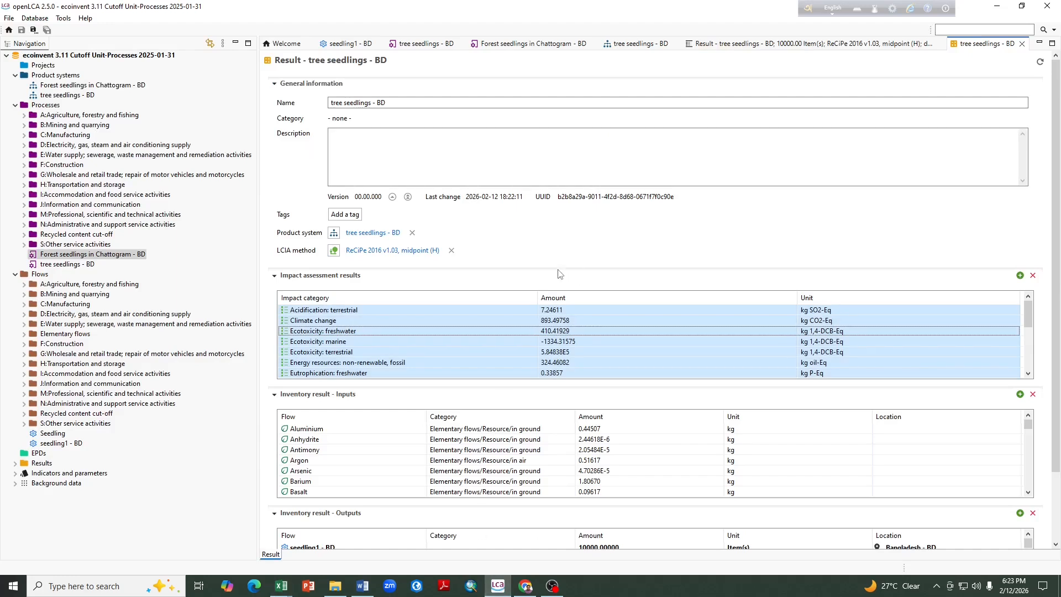